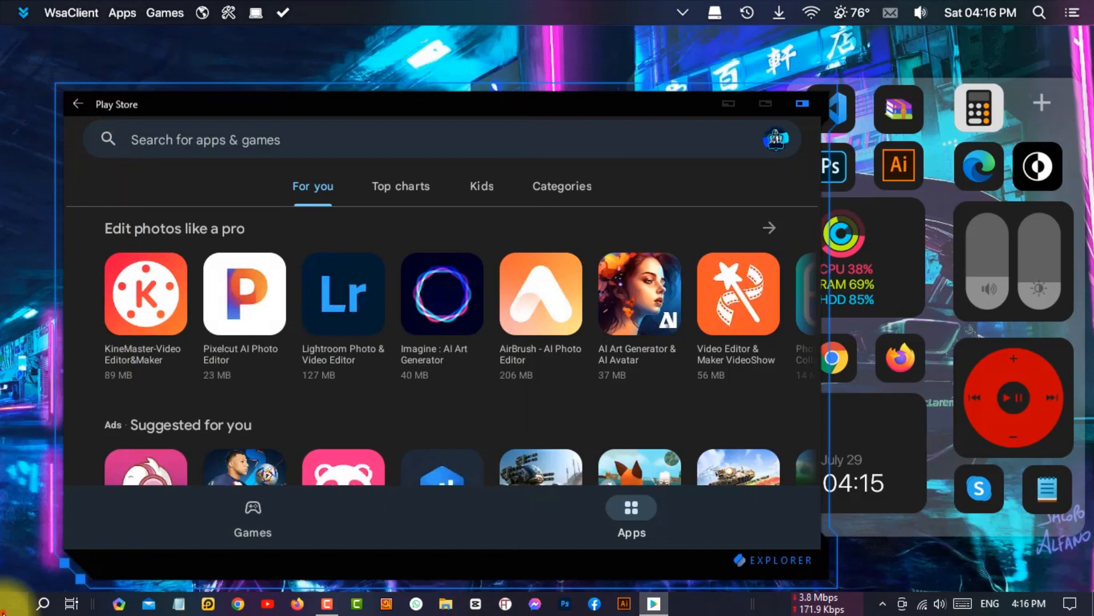
# - Open the recently added Apk Installer app, view it full screen, and close it
pyautogui.click(14, 604)
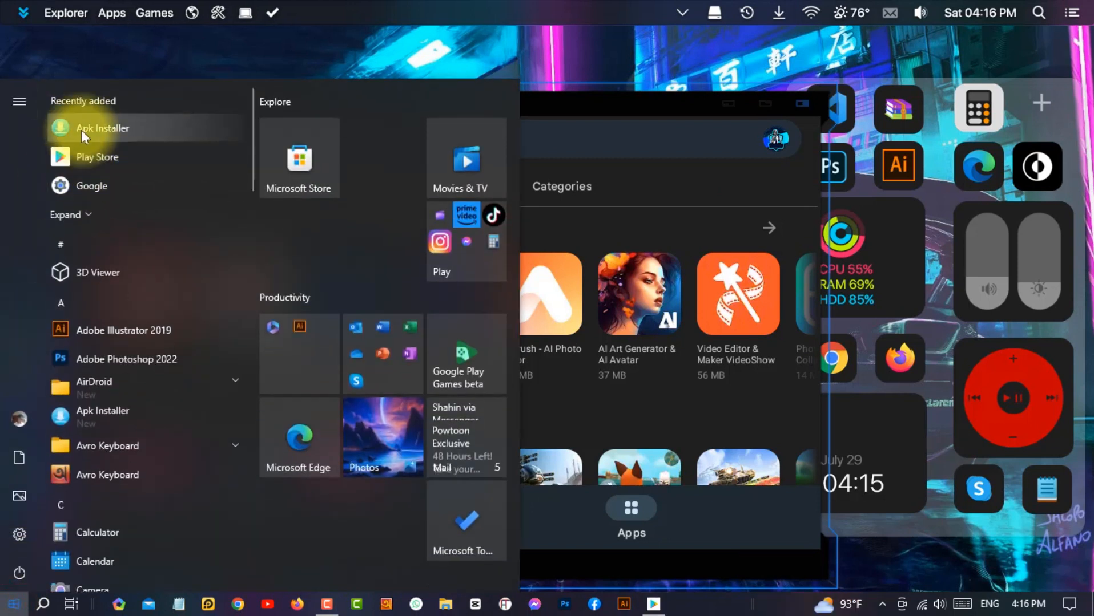
pyautogui.click(82, 131)
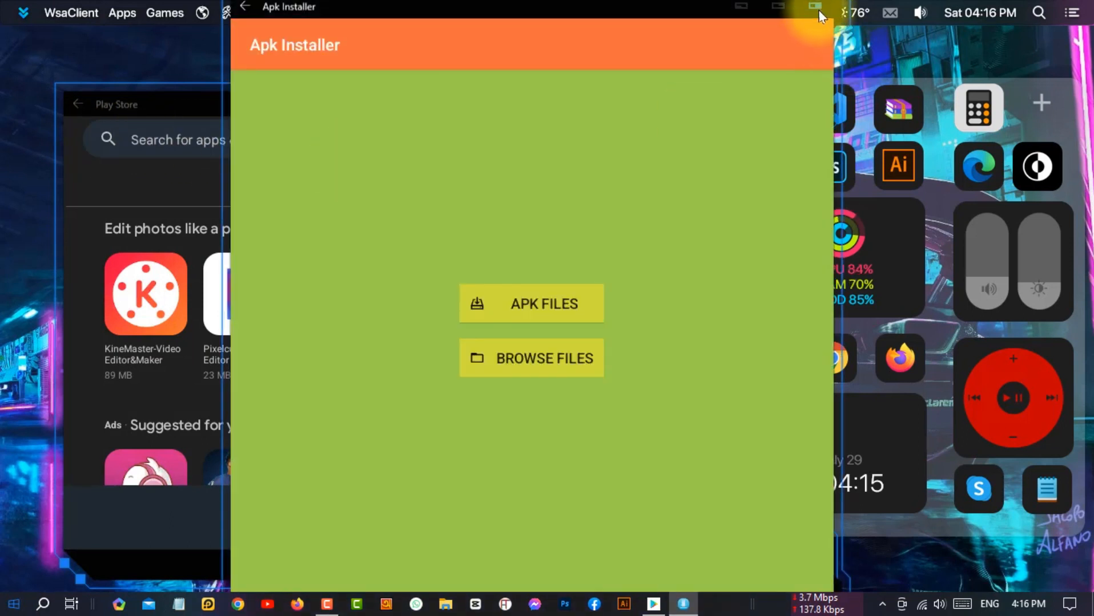
pyautogui.click(816, 7)
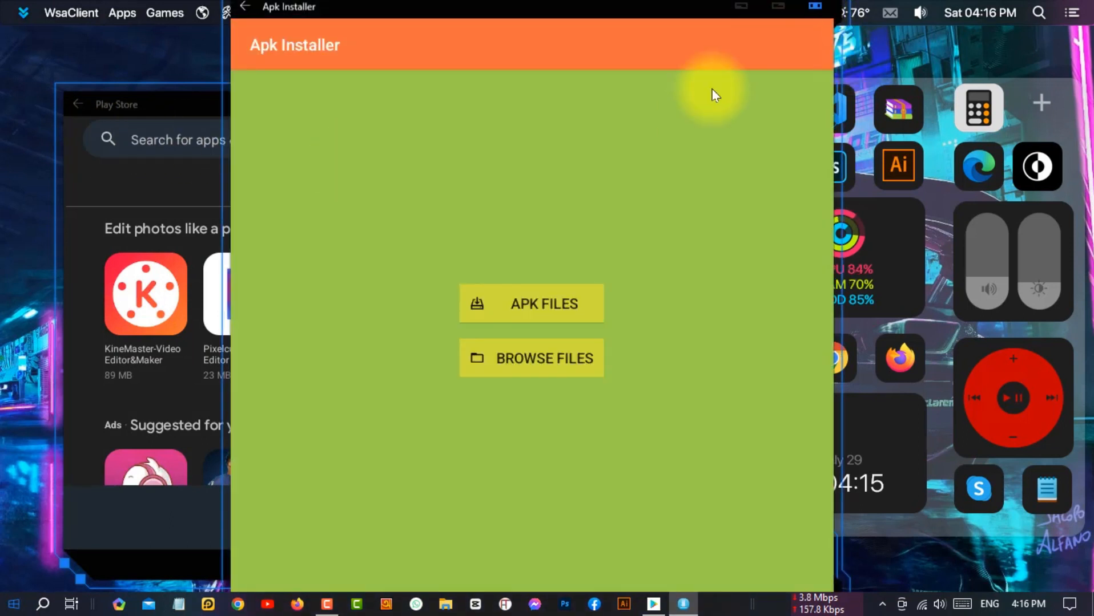
pyautogui.click(776, 6)
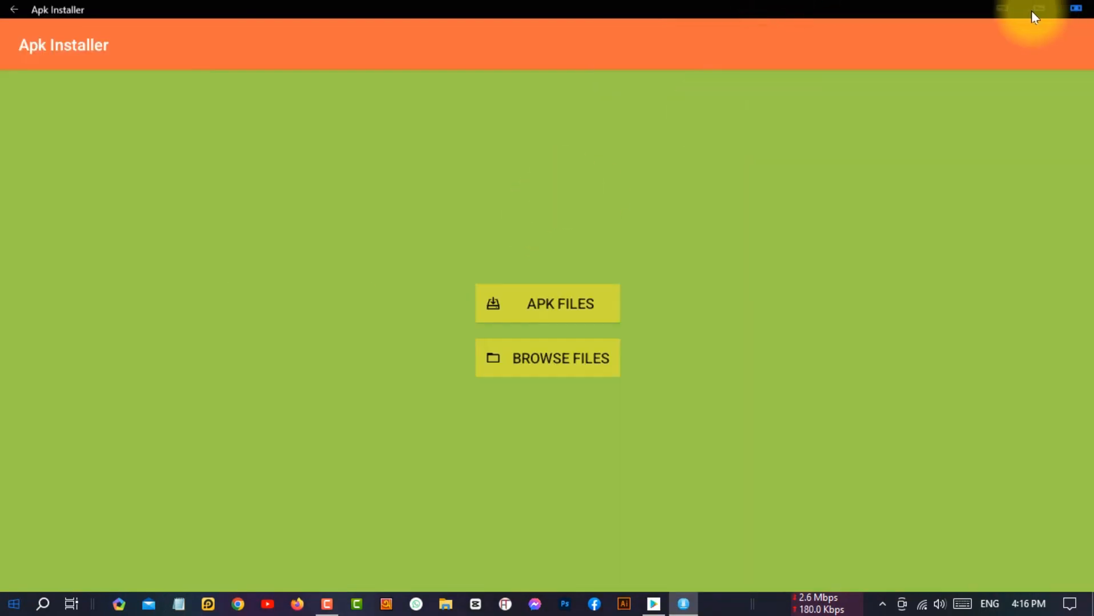
pyautogui.click(1075, 9)
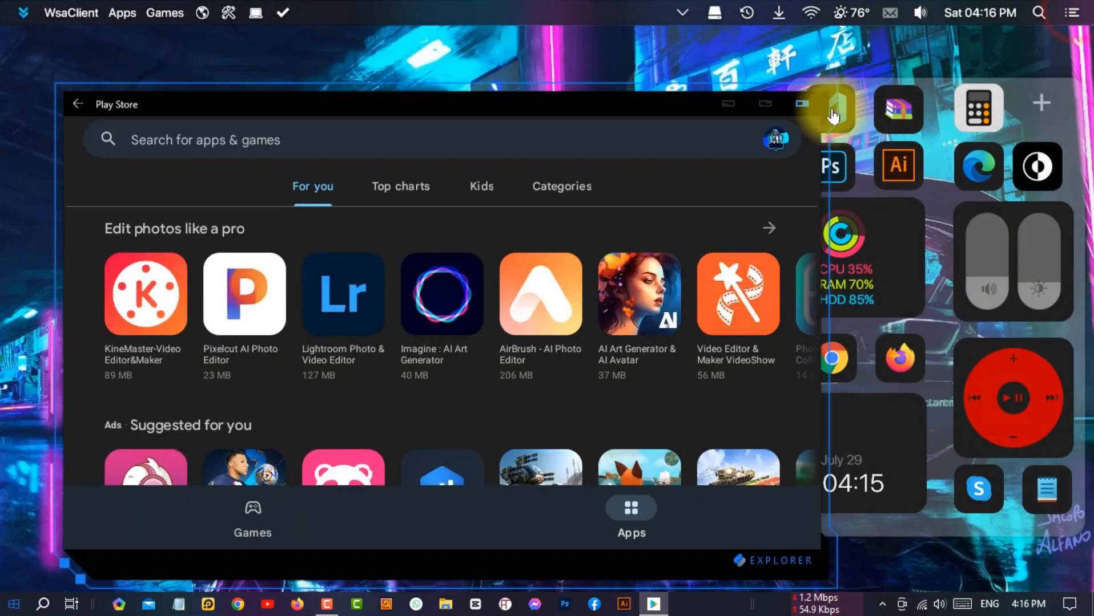
# - Browse the For you recommendations in the Play Store, enlarging its window to full screen
pyautogui.scroll(-4, 514, 365)
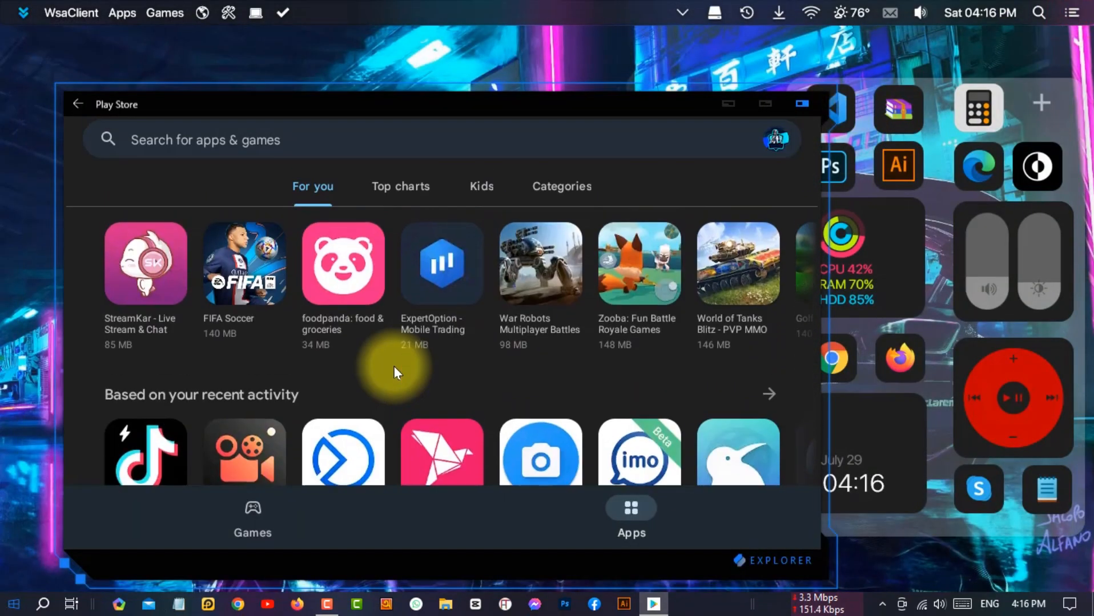
pyautogui.scroll(4, 393, 366)
pyautogui.scroll(-2, 394, 366)
pyautogui.scroll(-2, 394, 366)
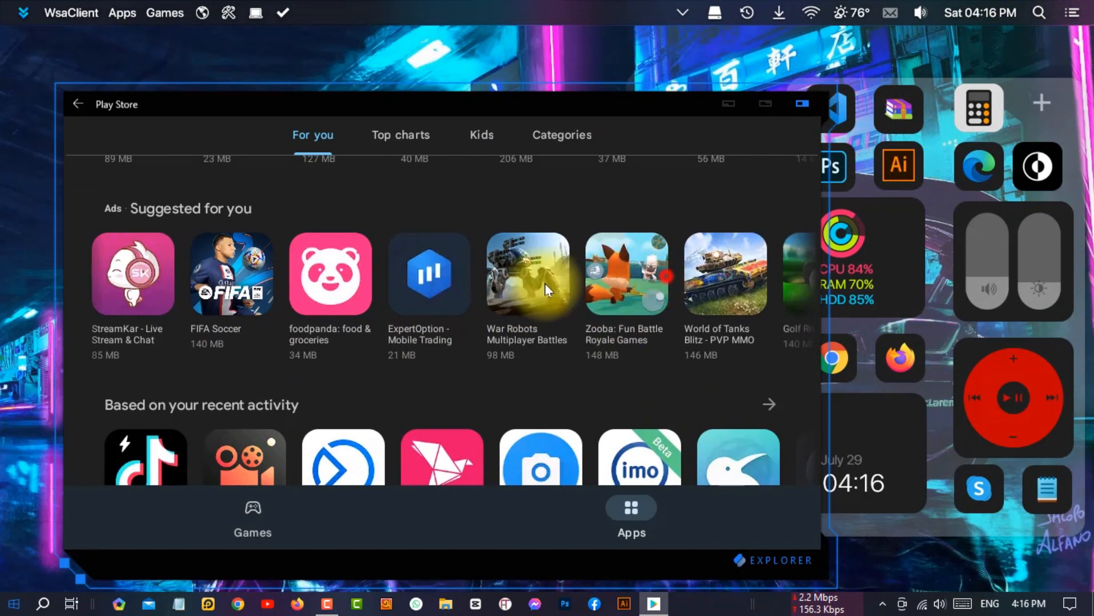
pyautogui.moveTo(662, 275); pyautogui.dragTo(625, 273)
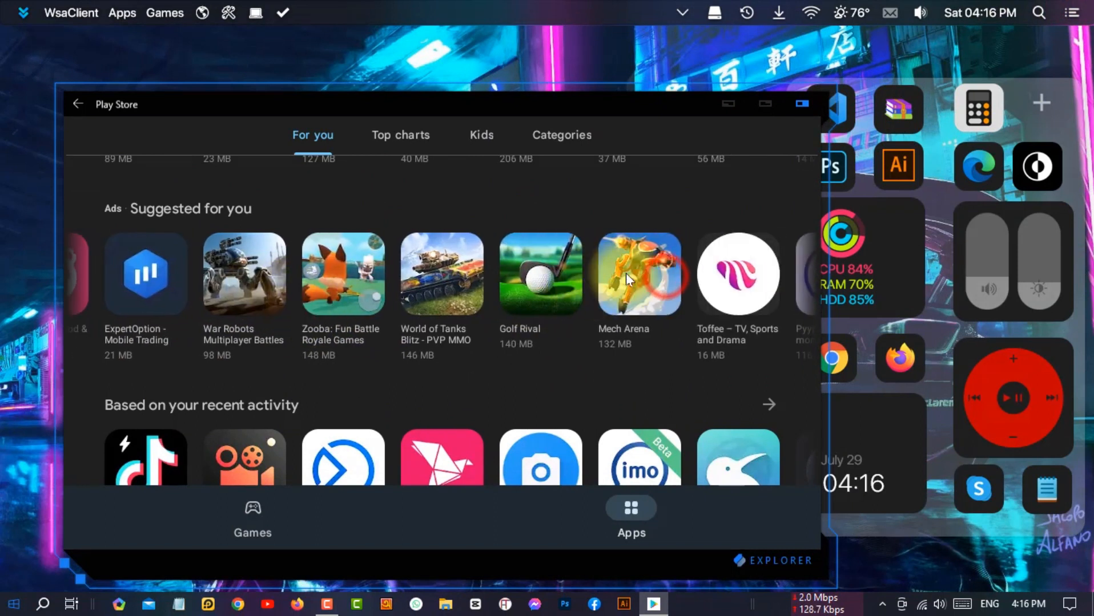
pyautogui.click(763, 105)
pyautogui.scroll(-5, 632, 250)
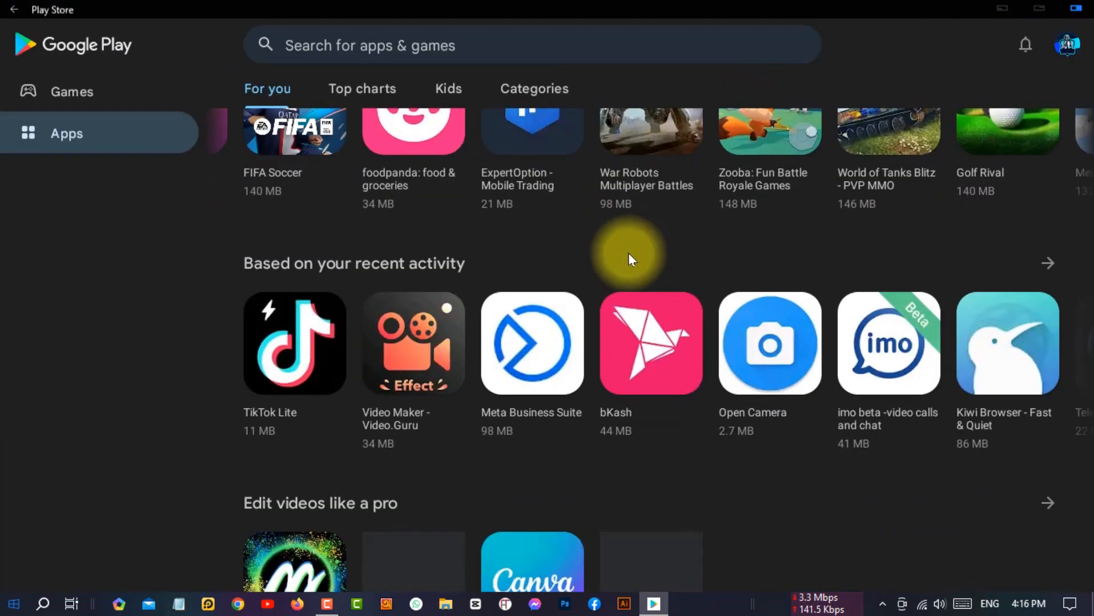
pyautogui.moveTo(1068, 442); pyautogui.dragTo(740, 362)
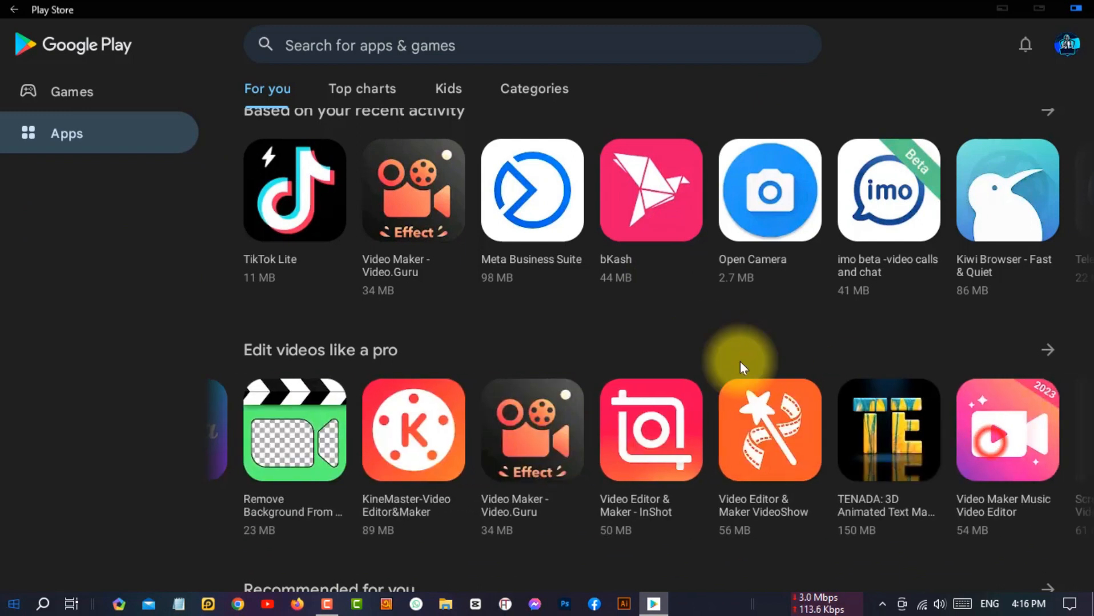
# - Look at the bKash app page in the Play Store, and close the Play Store window
pyautogui.click(643, 277)
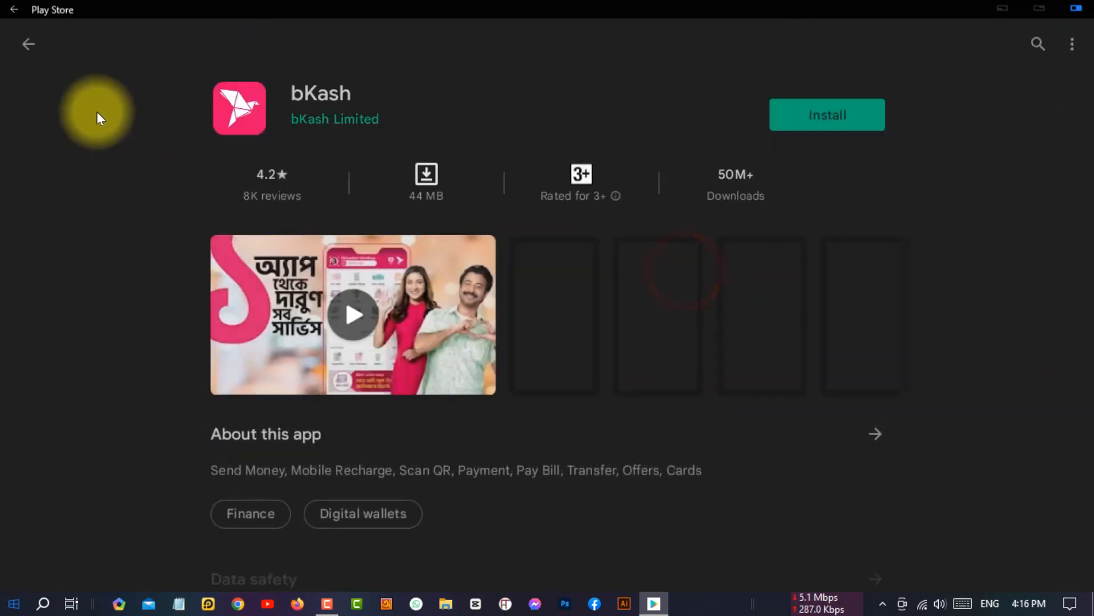
pyautogui.click(33, 43)
pyautogui.scroll(5, 383, 310)
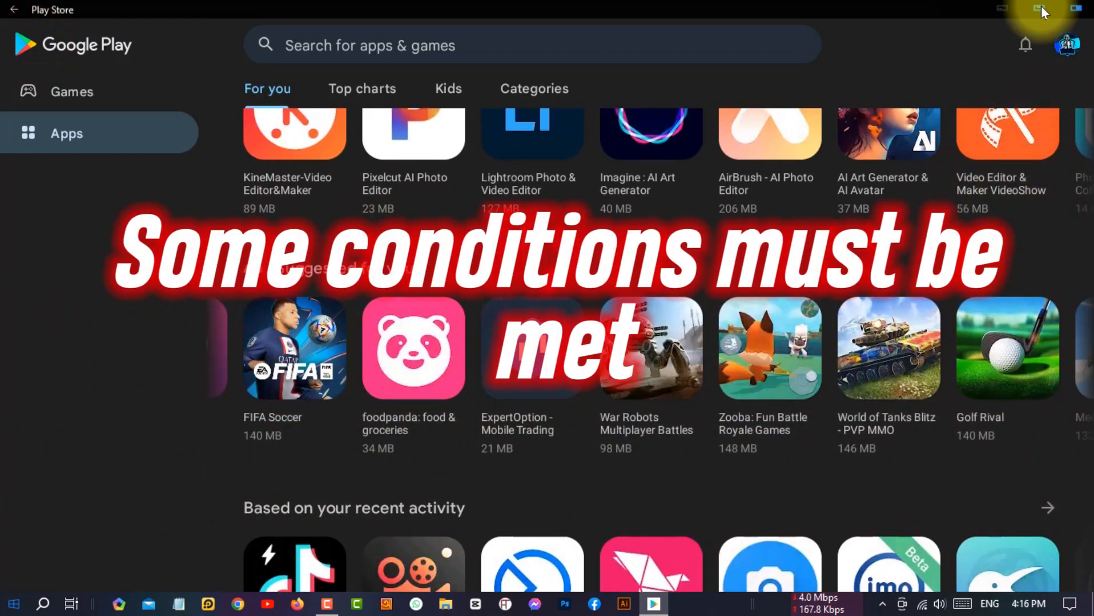
pyautogui.click(1040, 6)
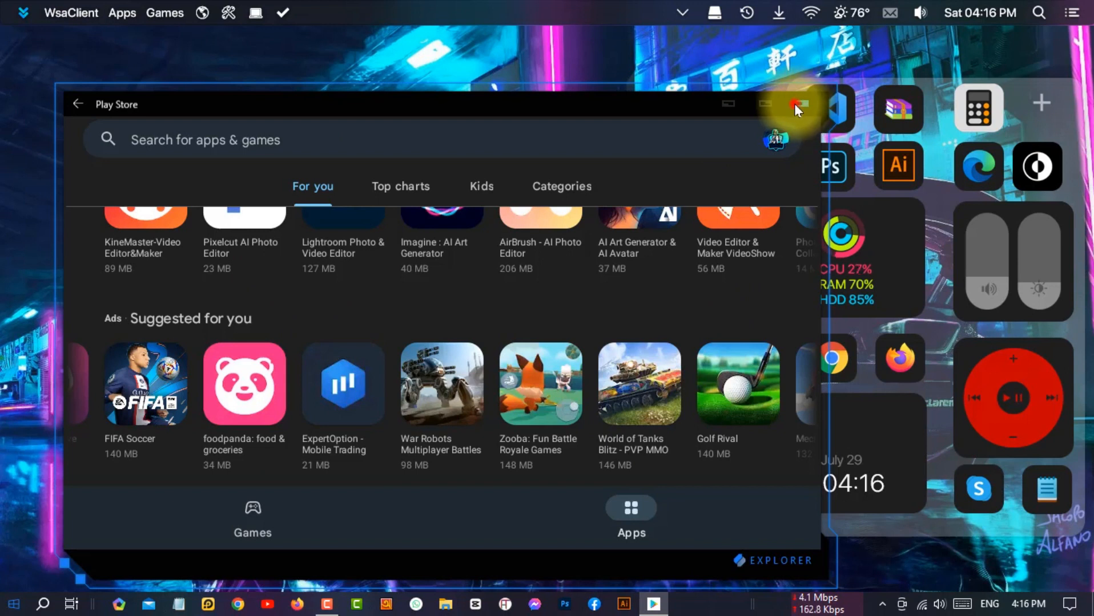
pyautogui.click(796, 104)
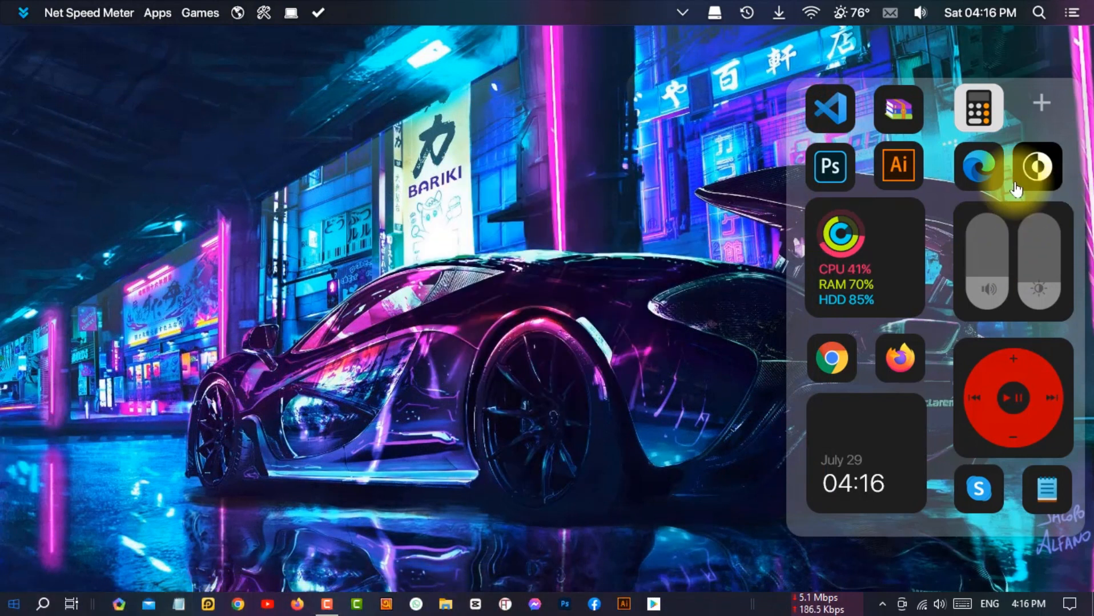
# - Open Microsoft Edge and go to the MustardChef/WSABuilds GitHub release page tagged Windows_10_2303.40000.5.0
pyautogui.click(977, 170)
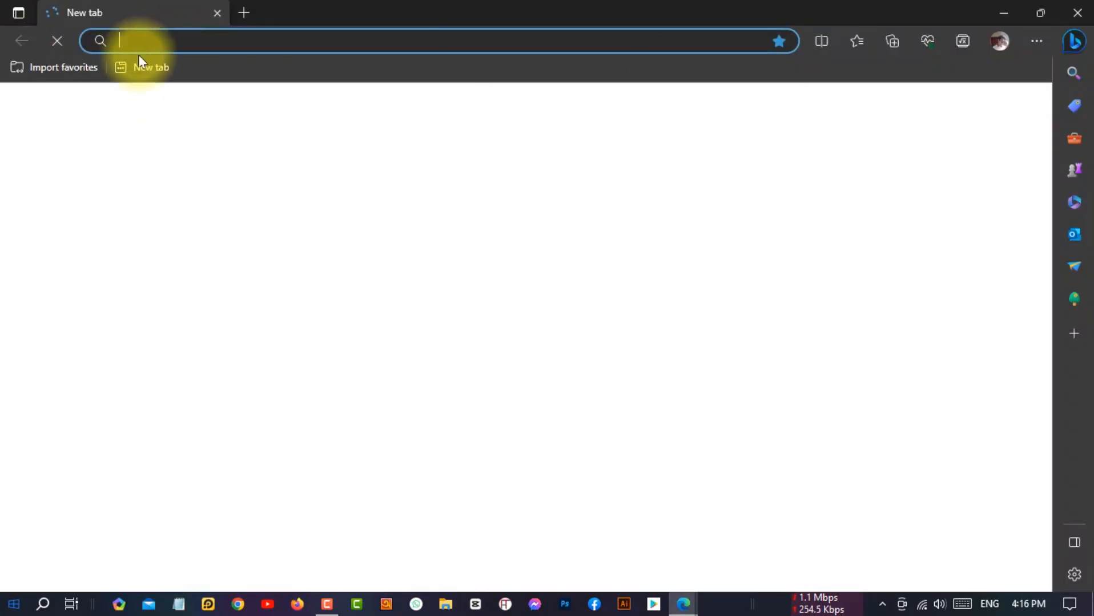
pyautogui.click(137, 44)
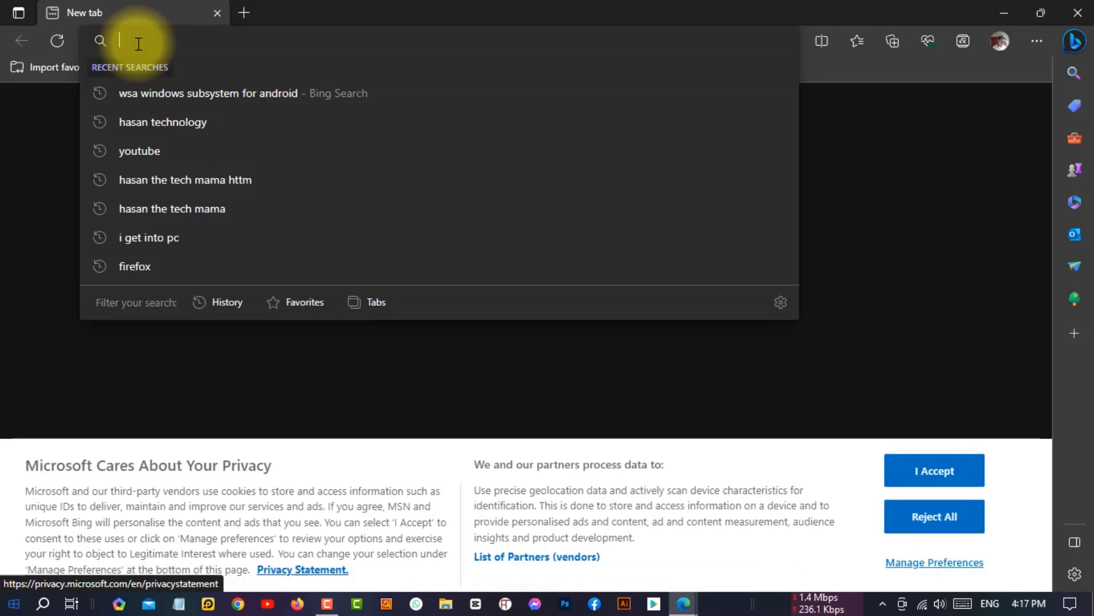
pyautogui.write('w')
pyautogui.click(134, 292)
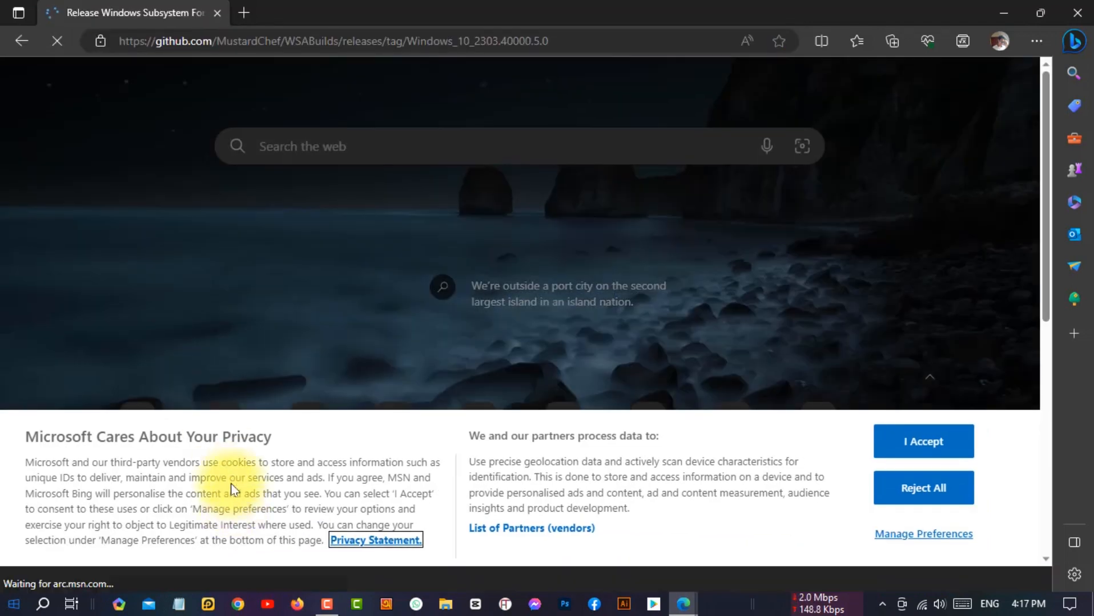
# - Start downloading WSA_2303.40000.5.0_x64_Release-Nightly-MindTheGapps-13.0-RemovedAmazon_Windows_10.zip from the release's Assets list
pyautogui.scroll(-20, 224, 463)
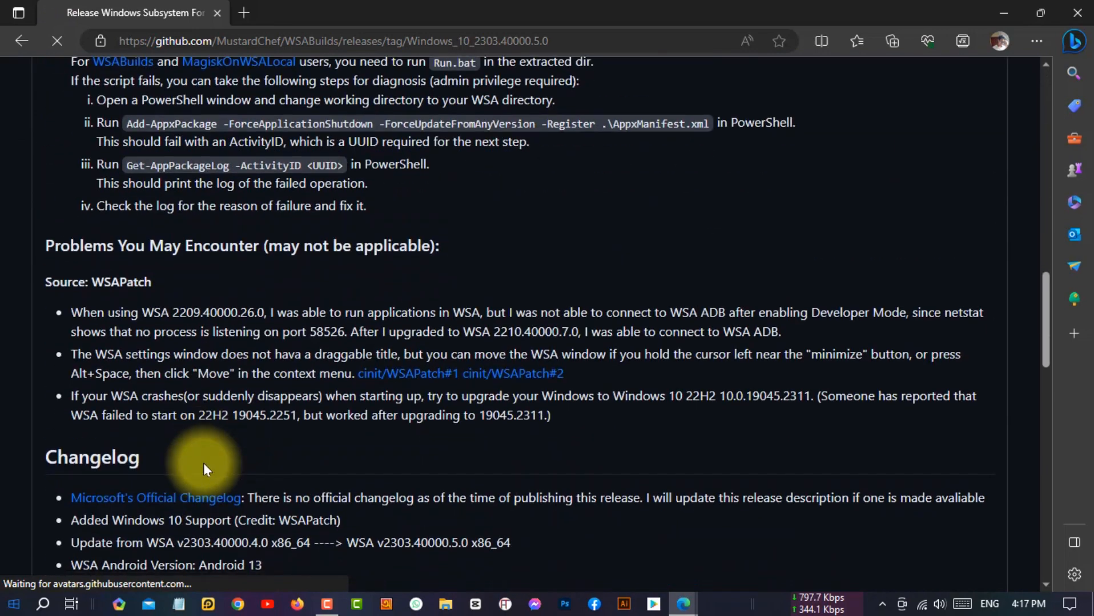
pyautogui.scroll(-10, 204, 464)
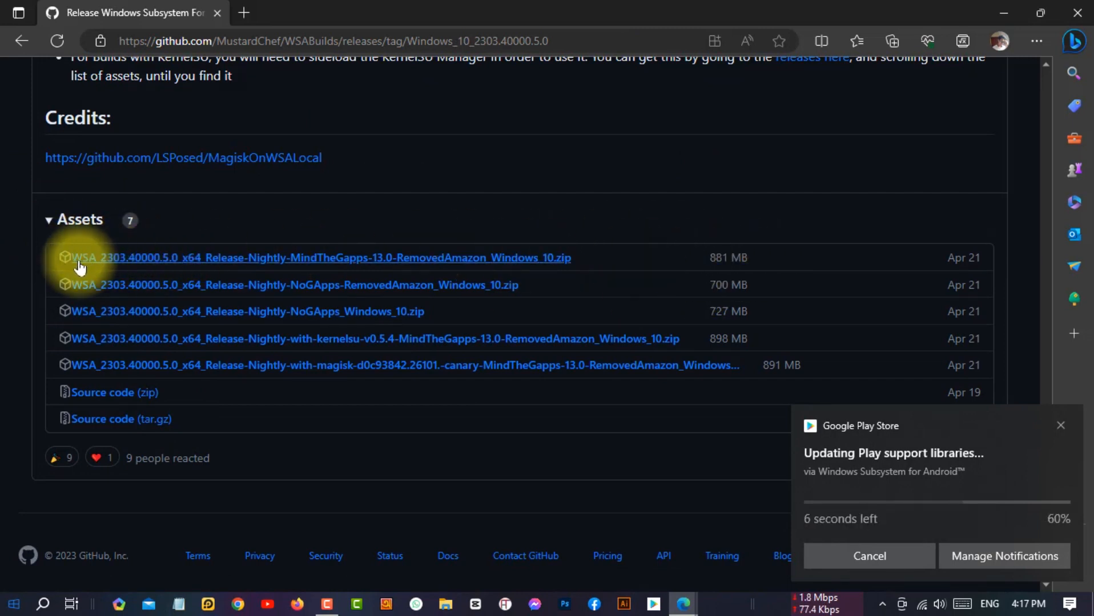
pyautogui.click(130, 259)
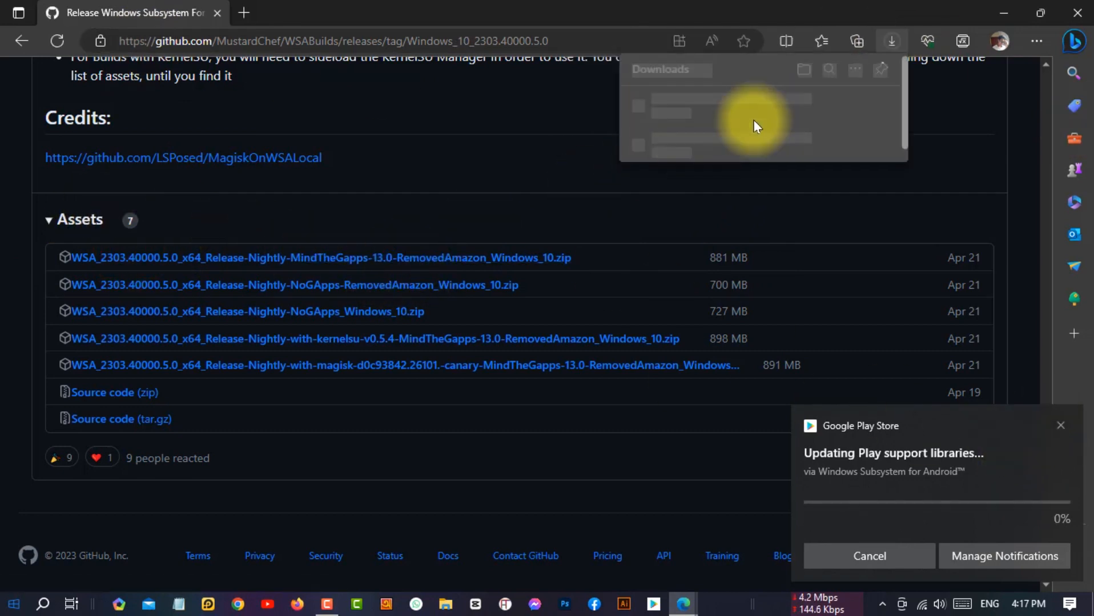
# - Cancel the running WSA archive download and close the browser
pyautogui.click(841, 110)
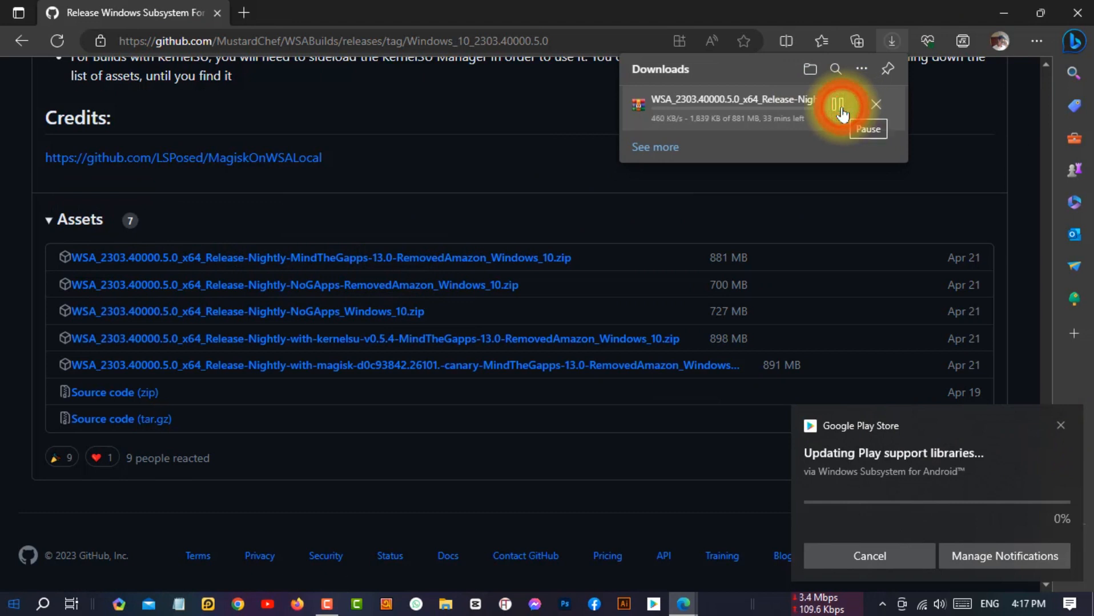
pyautogui.click(875, 105)
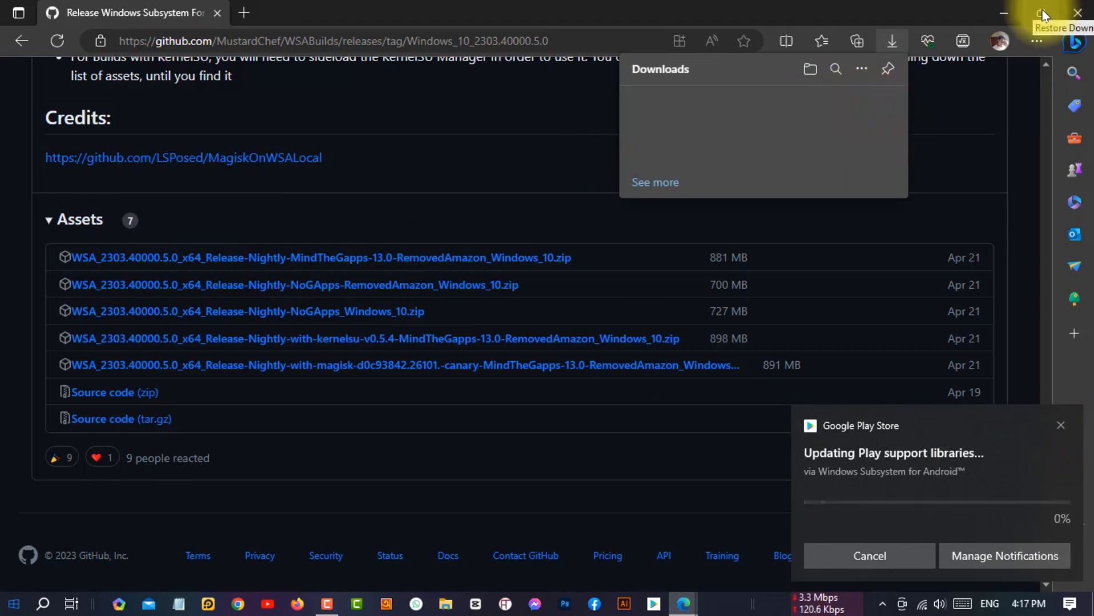
pyautogui.click(1074, 11)
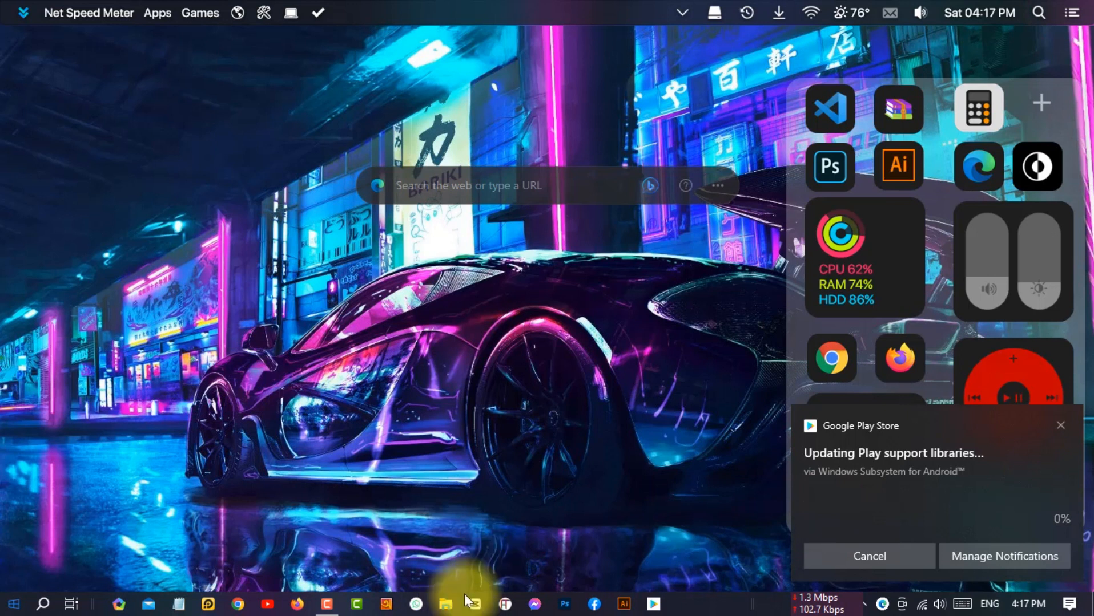
# - Open File Explorer and go to the Downloads folder containing the WSA archive
pyautogui.click(445, 606)
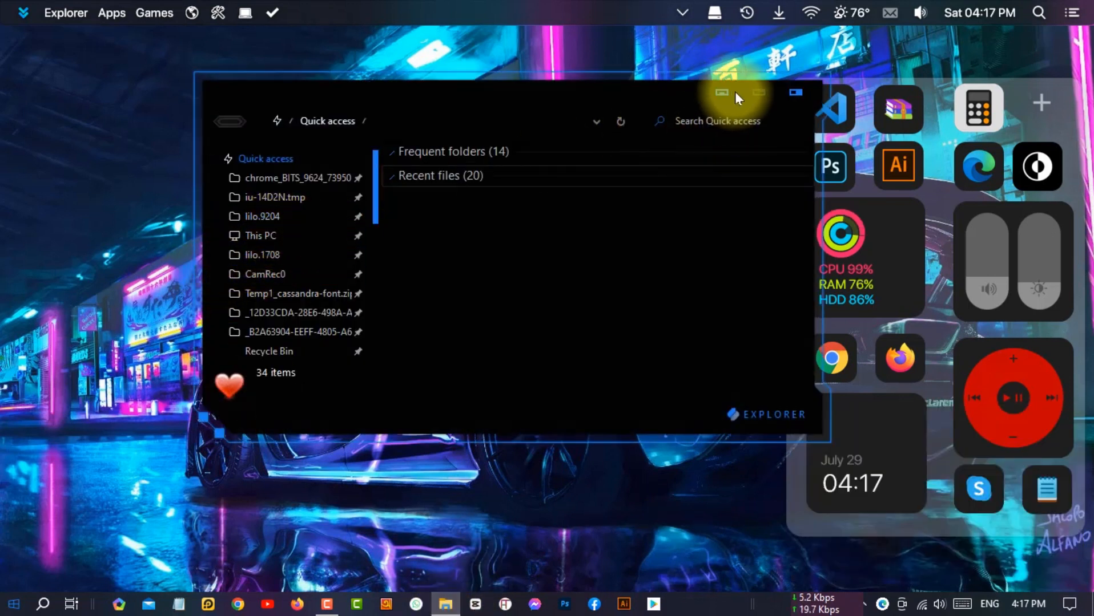
pyautogui.click(714, 95)
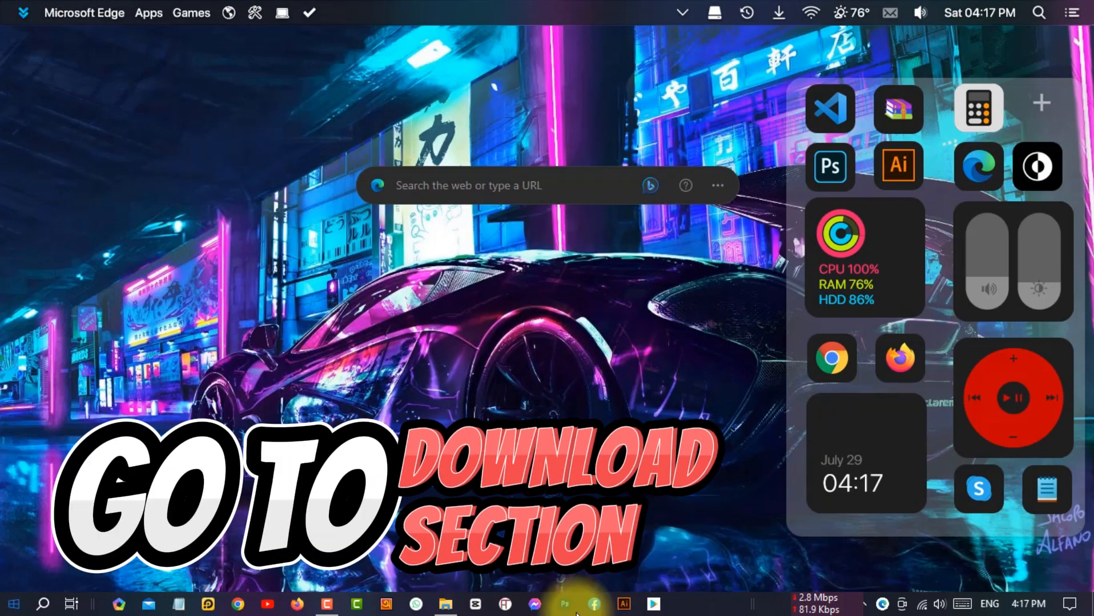
pyautogui.click(441, 607)
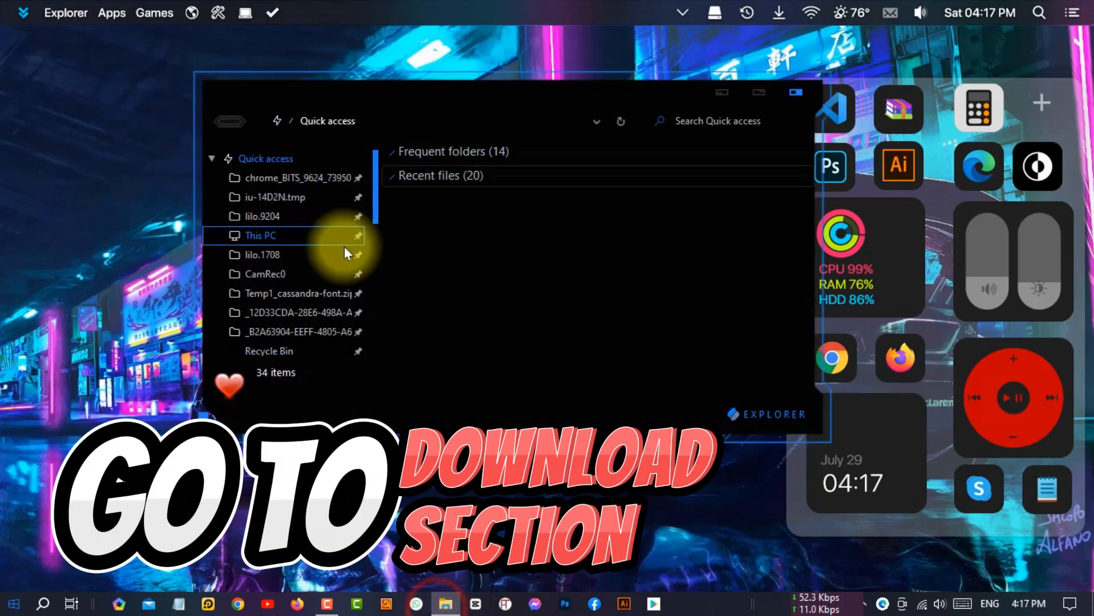
pyautogui.scroll(-3, 262, 320)
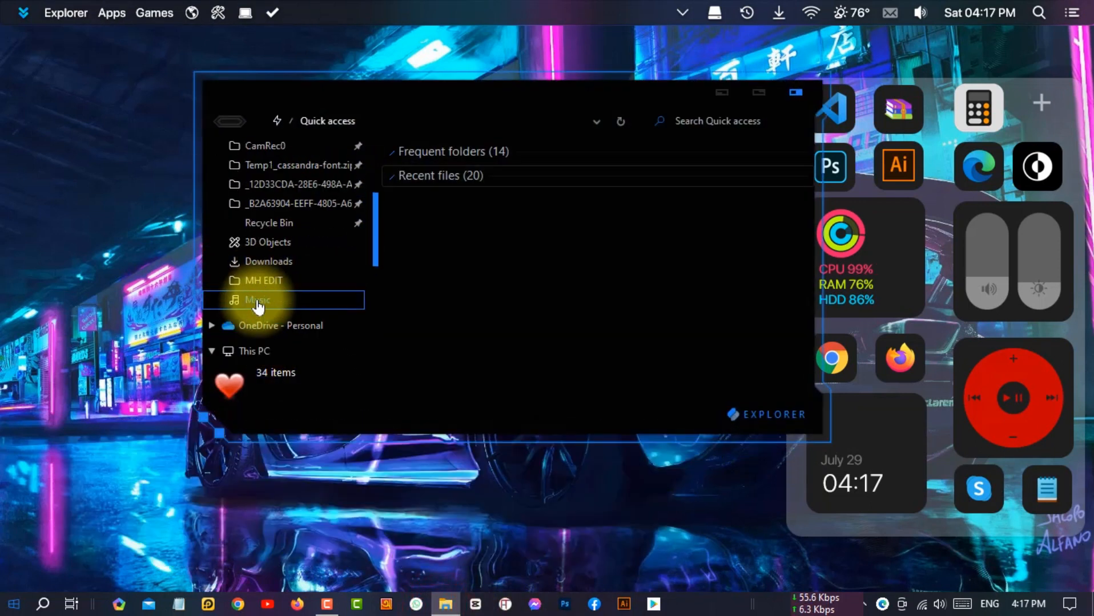
pyautogui.click(260, 262)
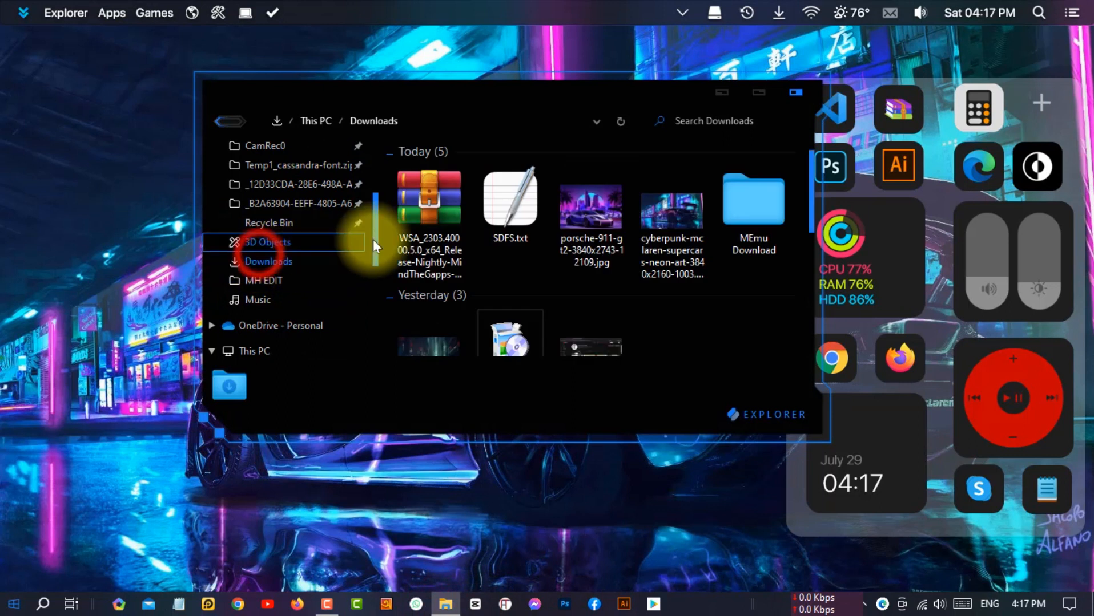
pyautogui.rightClick(426, 218)
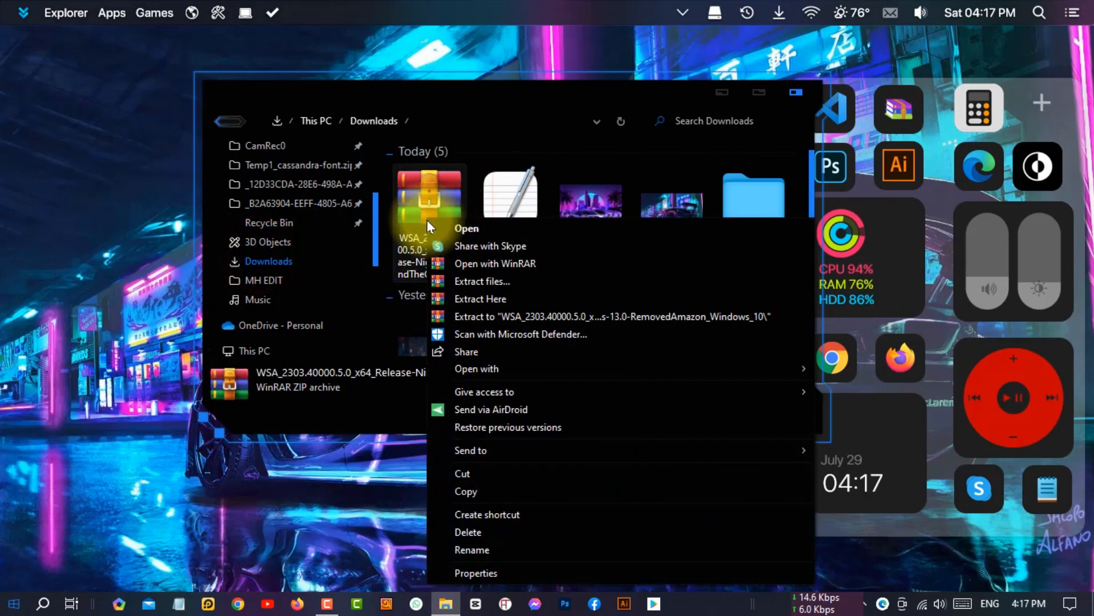
pyautogui.click(434, 131)
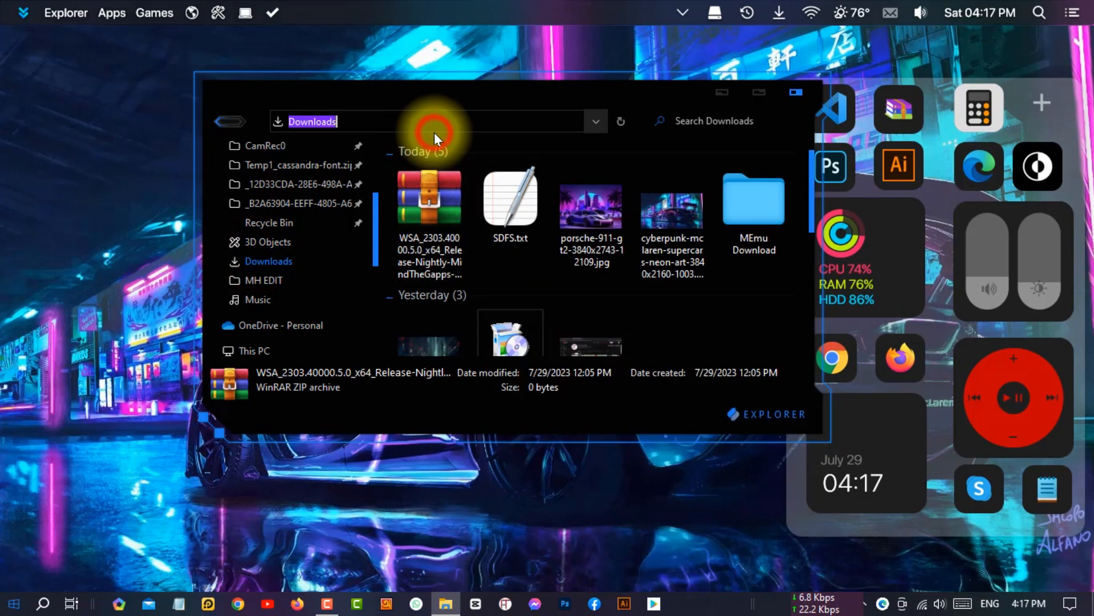
pyautogui.press('BackSpace')
pyautogui.click(430, 212)
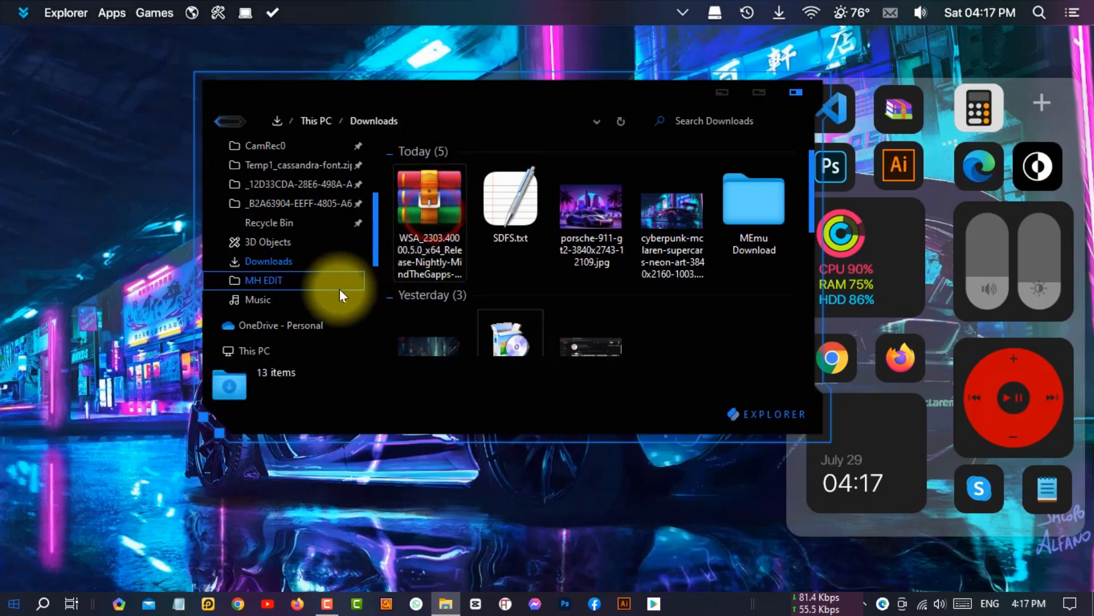
# - Go to Local Disk (C:) through This PC and look through its folders
pyautogui.scroll(-2, 320, 291)
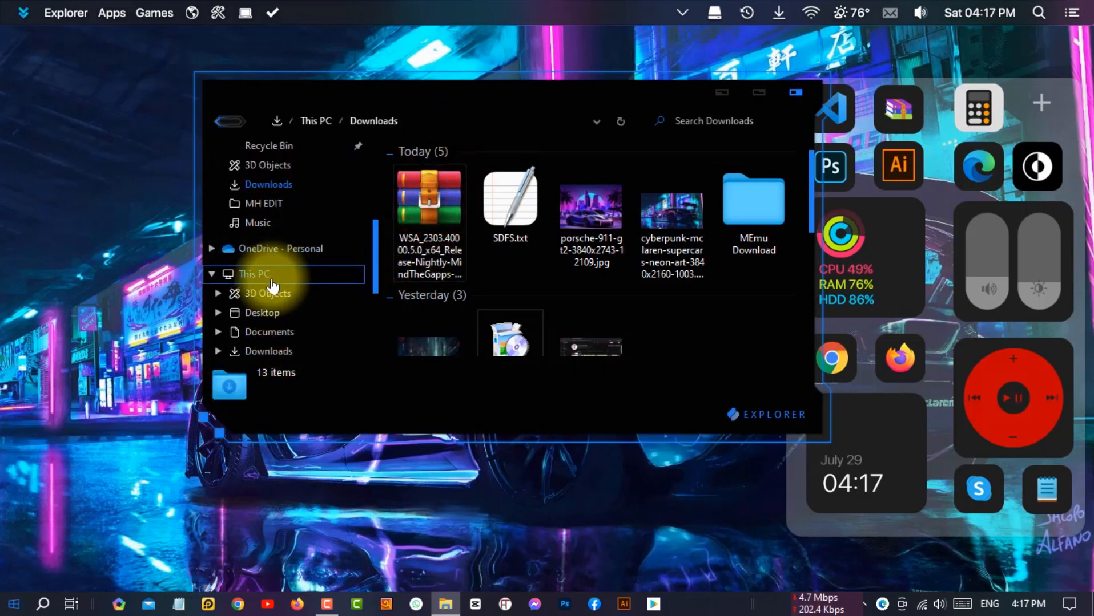
pyautogui.doubleClick(264, 276)
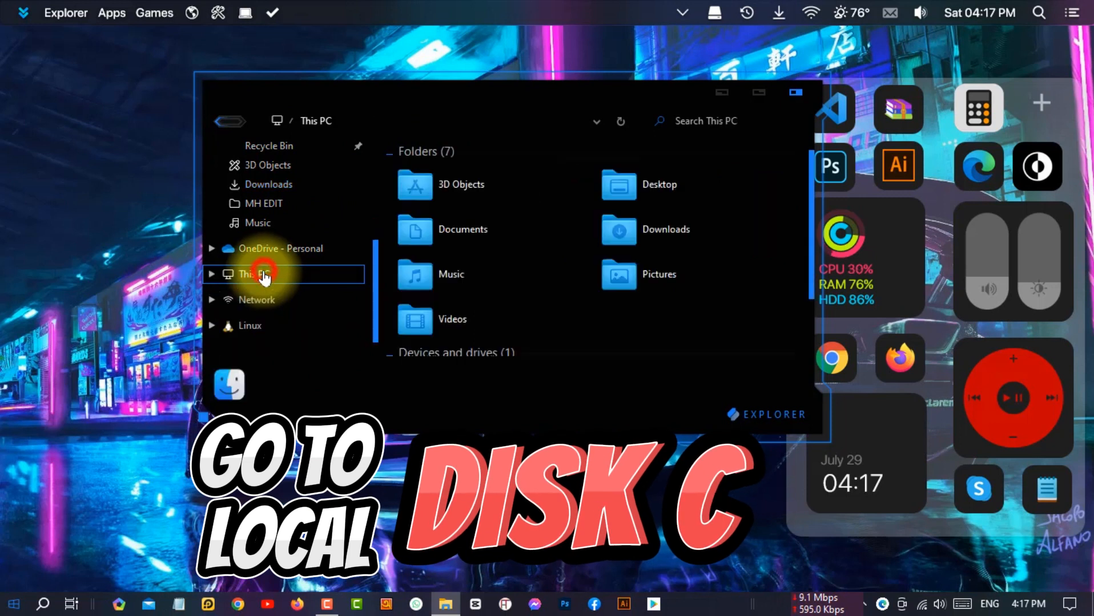
pyautogui.scroll(-2, 498, 339)
pyautogui.doubleClick(439, 331)
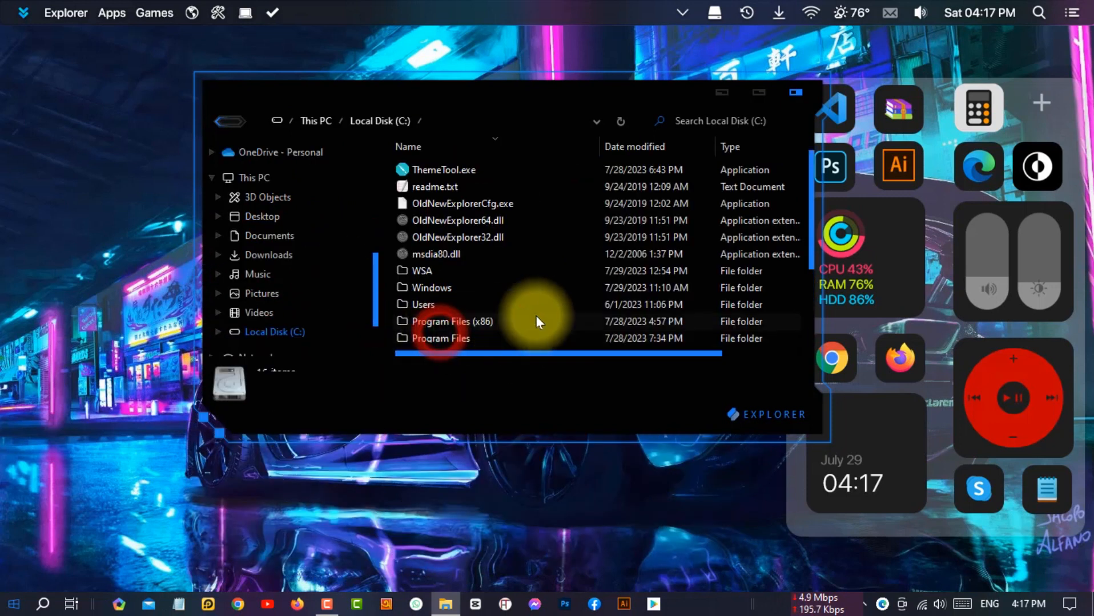
pyautogui.scroll(-2, 470, 335)
pyautogui.scroll(2, 464, 306)
pyautogui.scroll(-2, 481, 273)
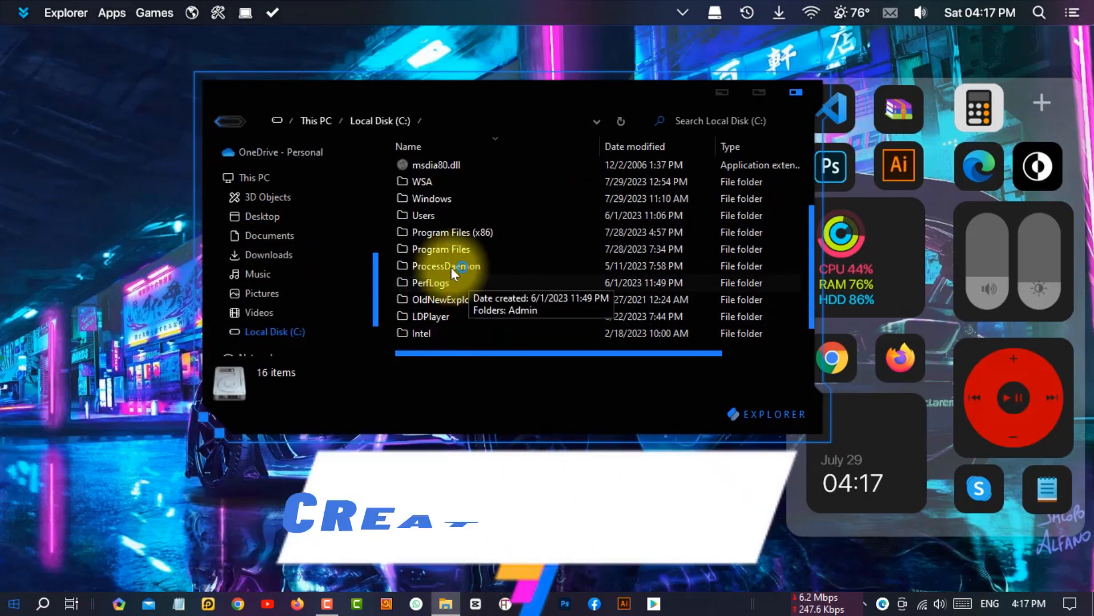
pyautogui.scroll(2, 448, 262)
pyautogui.scroll(-2, 497, 302)
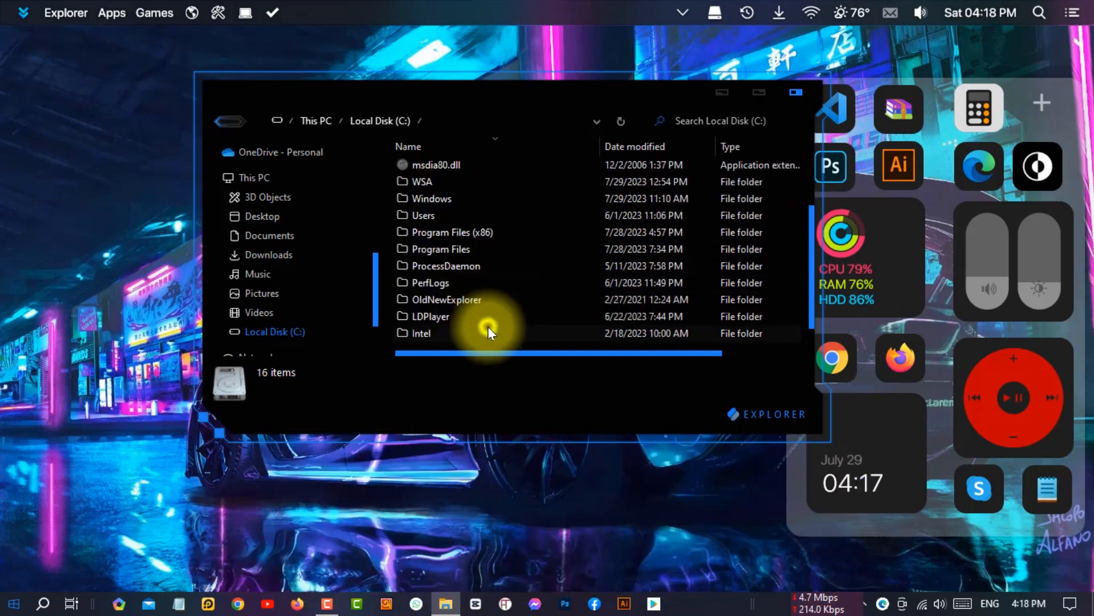
pyautogui.rightClick(488, 328)
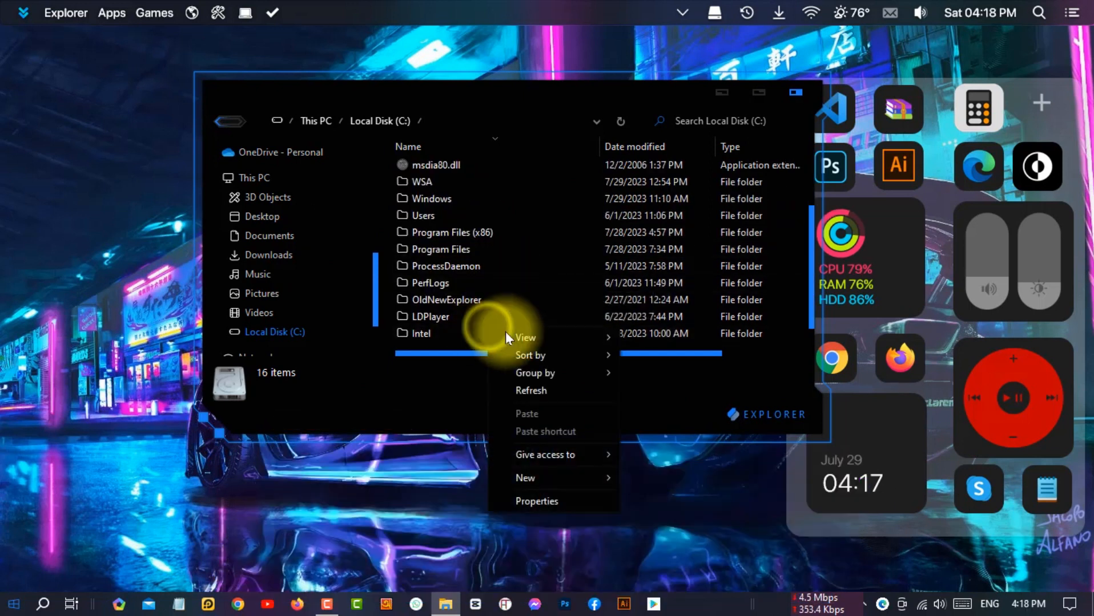
pyautogui.rightClick(526, 187)
pyautogui.click(567, 337)
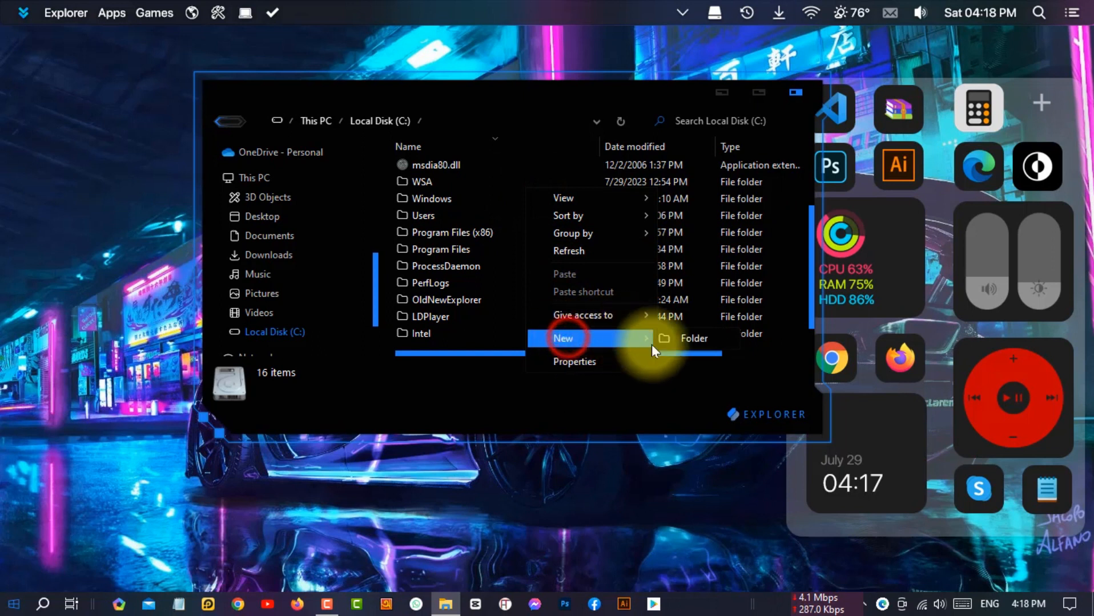
pyautogui.scroll(3, 369, 219)
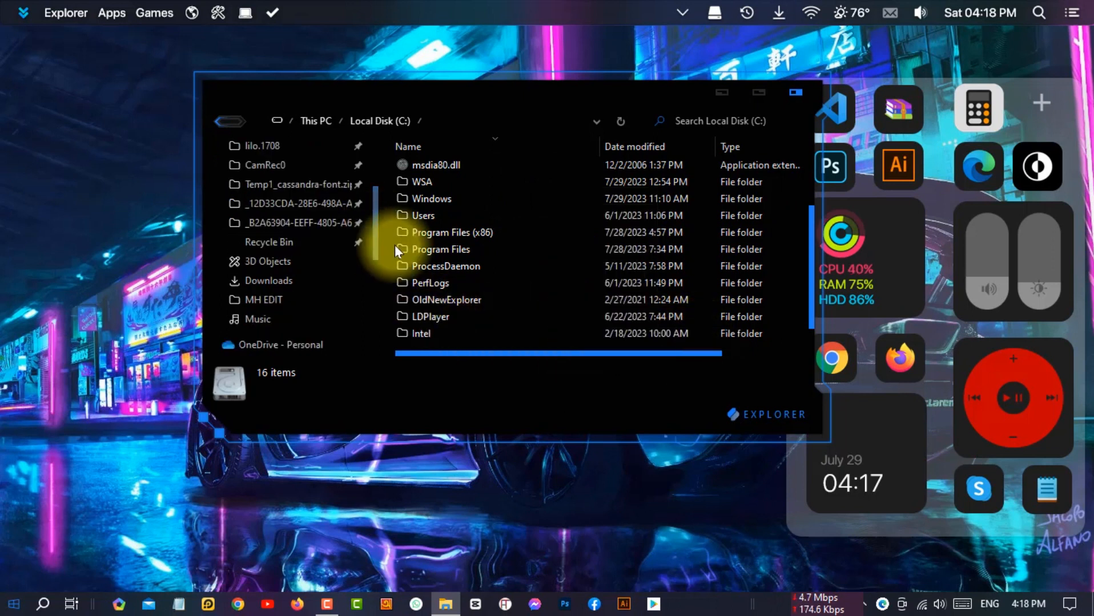
# - Open the WSA folder on Local Disk (C:) and check the extraction options available for the WSA ZIP archive
pyautogui.doubleClick(433, 183)
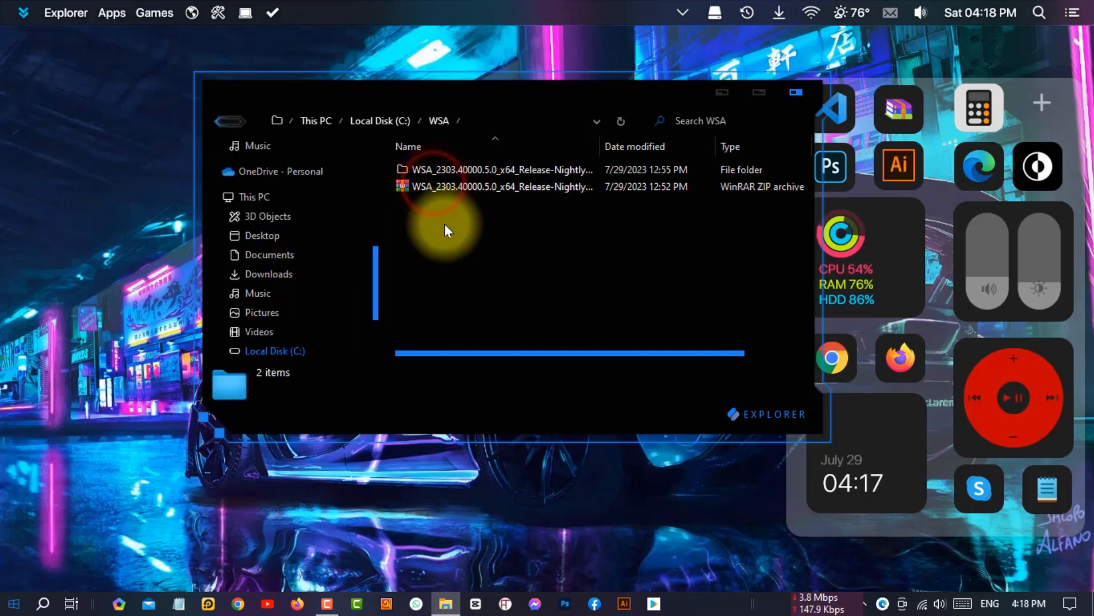
pyautogui.rightClick(489, 244)
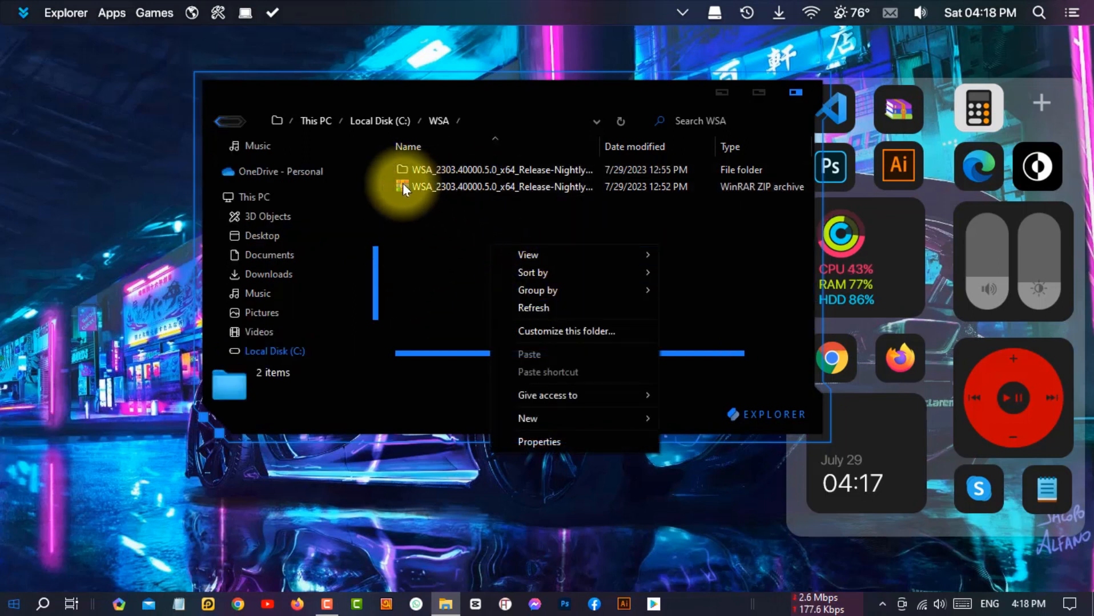
pyautogui.click(434, 240)
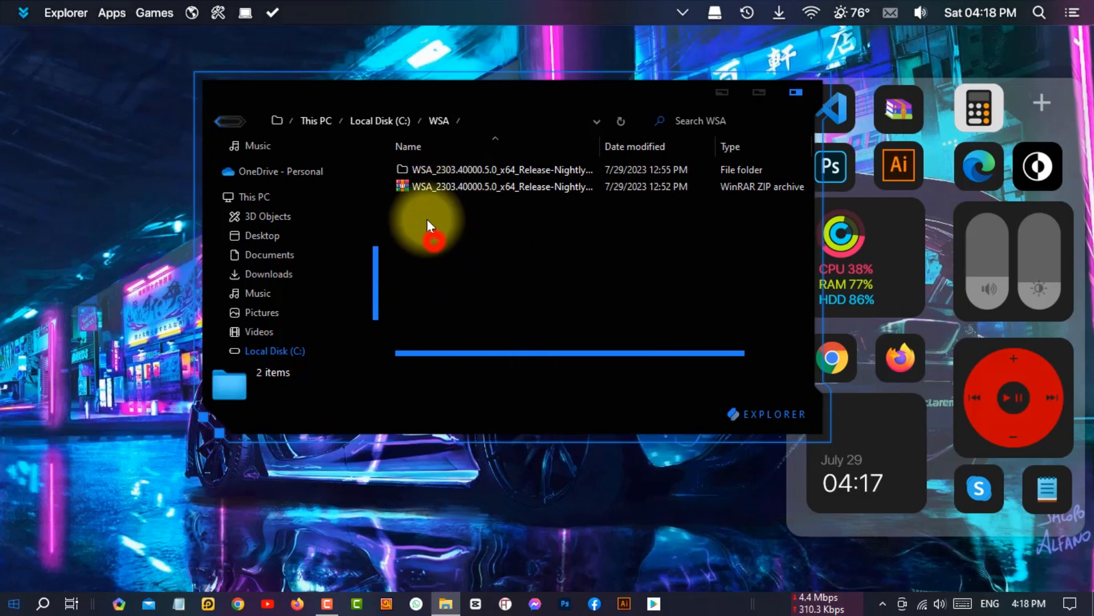
pyautogui.rightClick(421, 181)
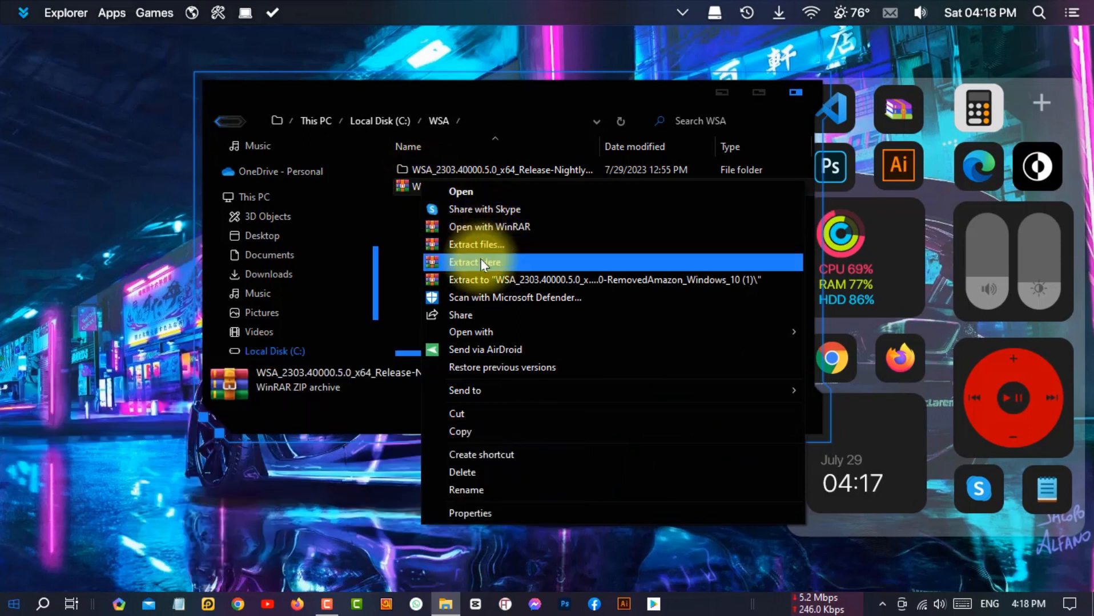
pyautogui.click(414, 234)
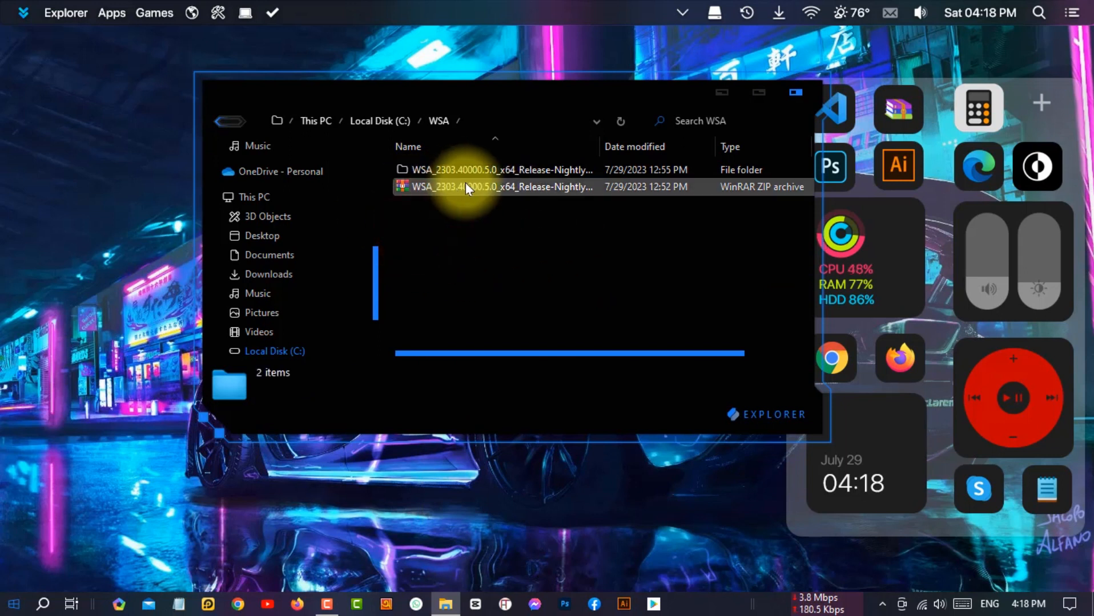
# - Open the extracted WSA_2303.40000.5.0_x64_Release-Nightly folder and execute Run.bat to start the installation
pyautogui.doubleClick(434, 169)
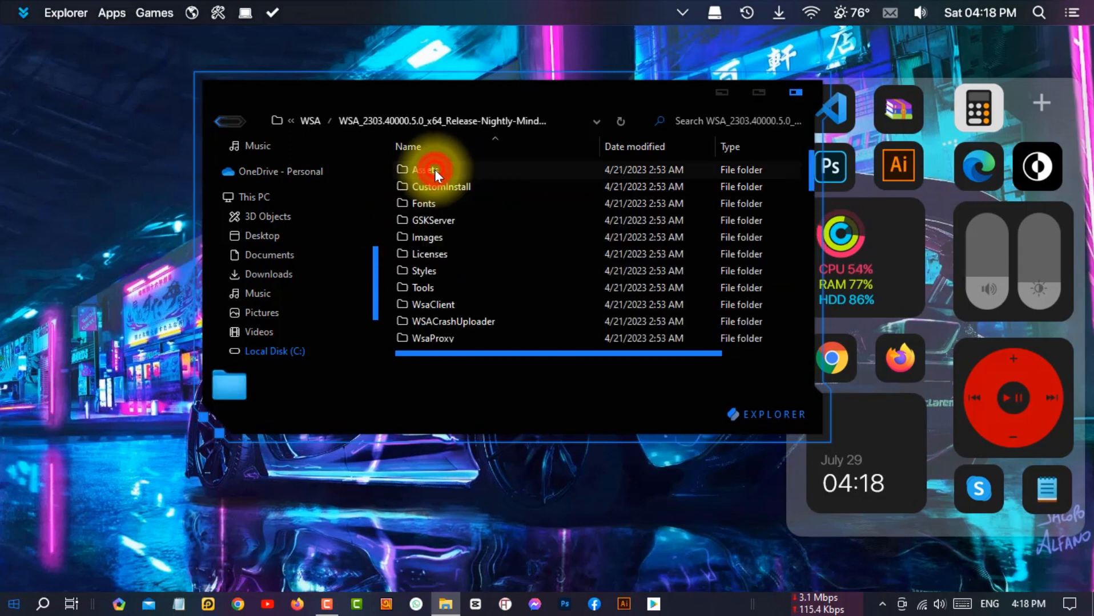
pyautogui.scroll(-4, 456, 229)
pyautogui.scroll(4, 456, 233)
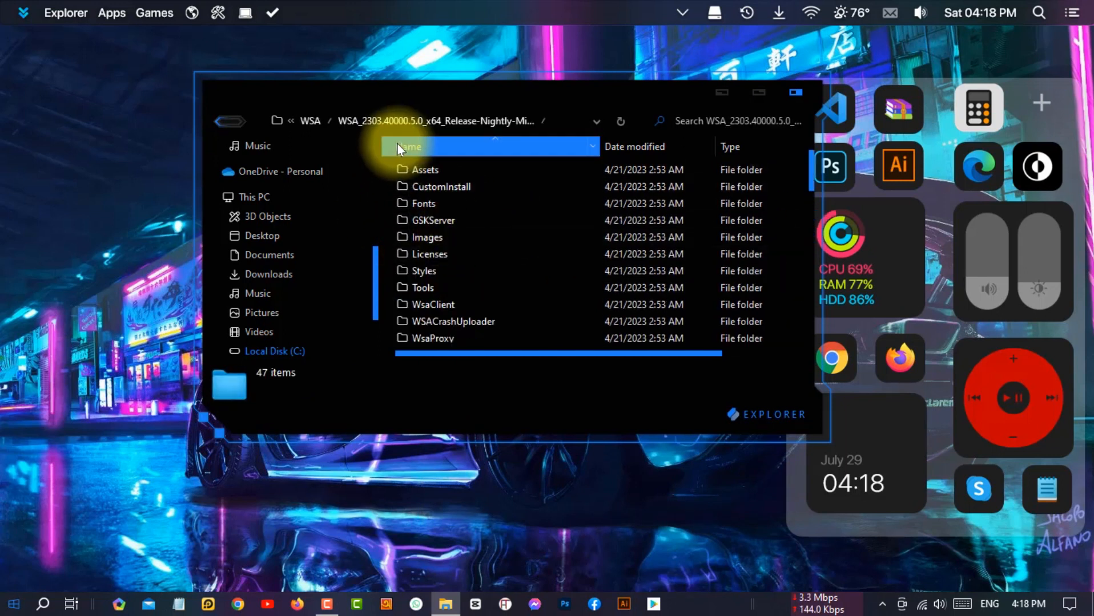
pyautogui.scroll(-7, 451, 282)
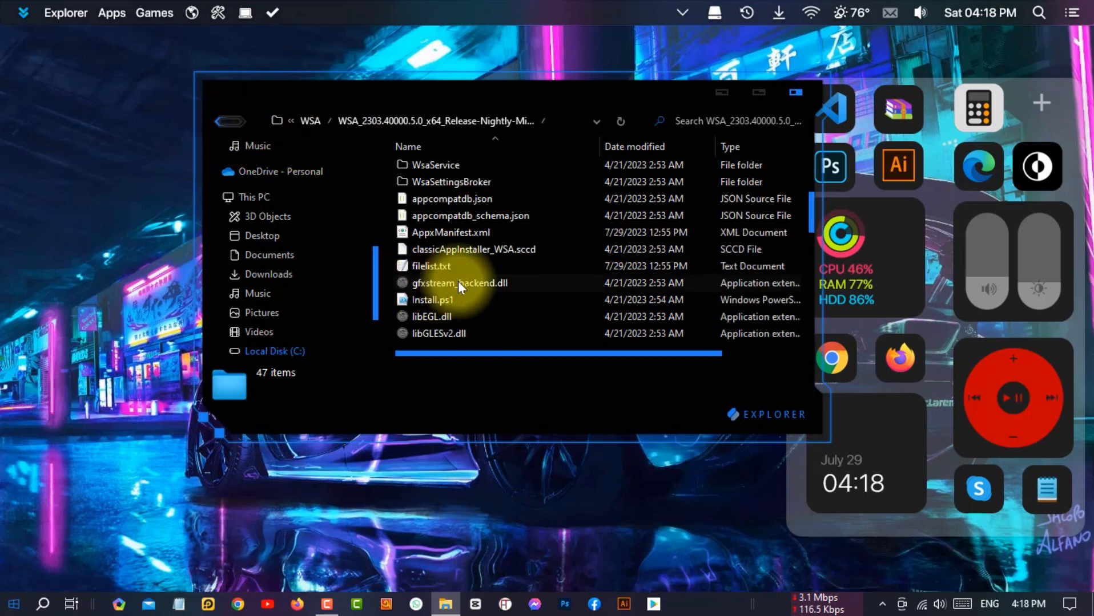
pyautogui.scroll(-1, 457, 280)
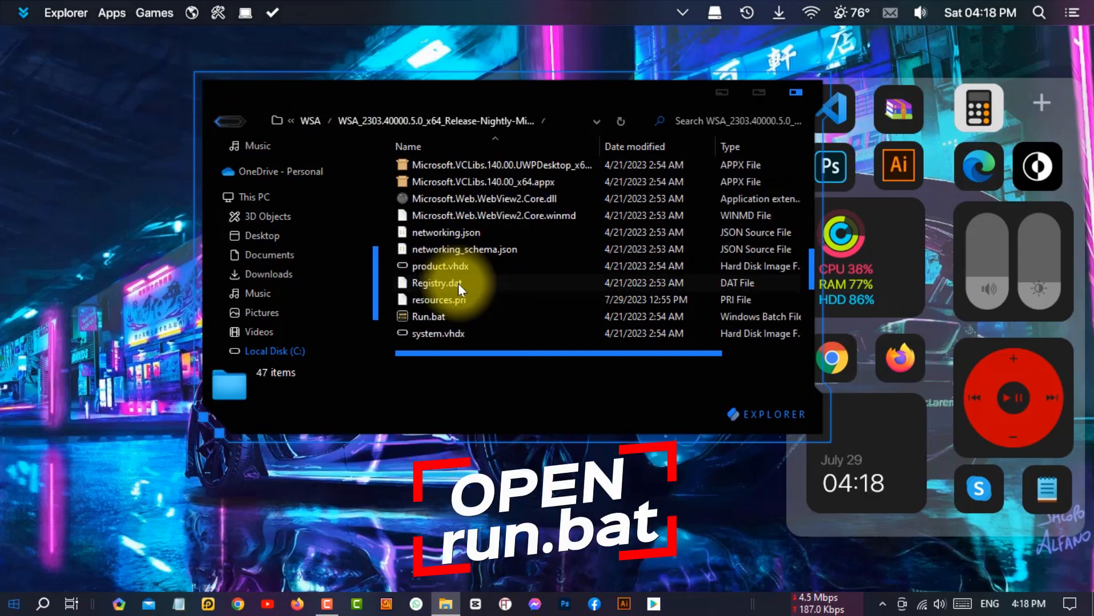
pyautogui.scroll(-1, 458, 283)
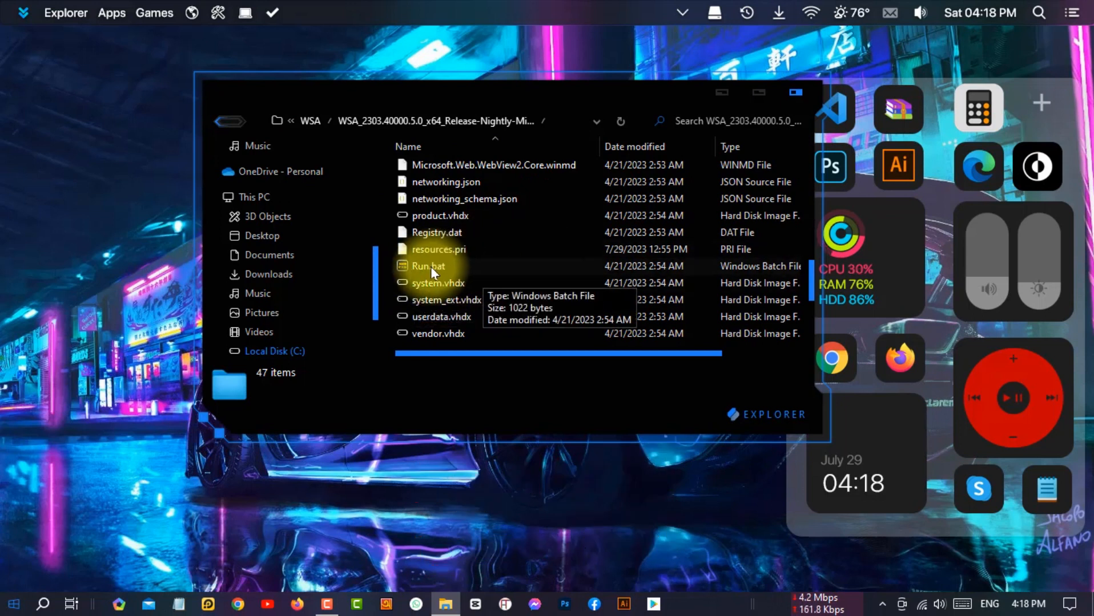
pyautogui.click(430, 267)
pyautogui.doubleClick(430, 266)
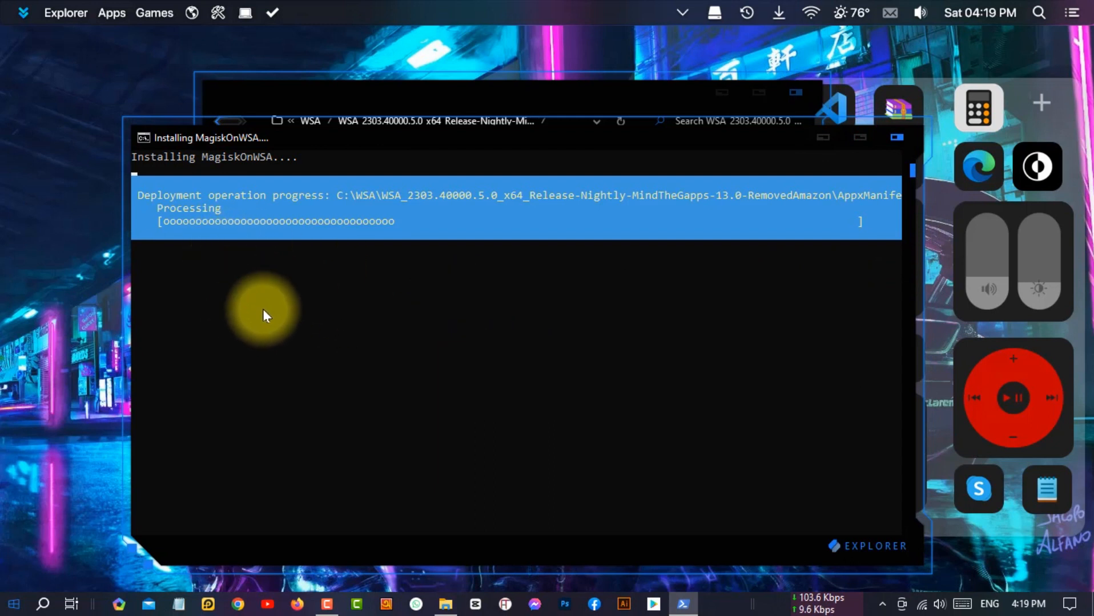
# - Close the MagiskOnWSA installer console and the File Explorer window
pyautogui.click(898, 137)
pyautogui.scroll(-2, 684, 191)
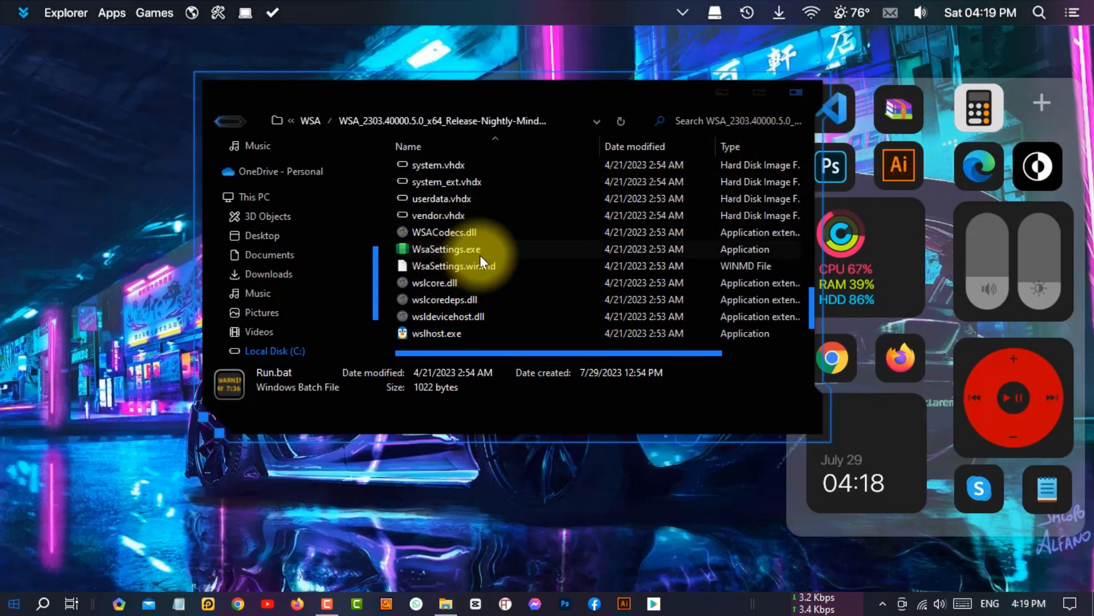
pyautogui.click(795, 92)
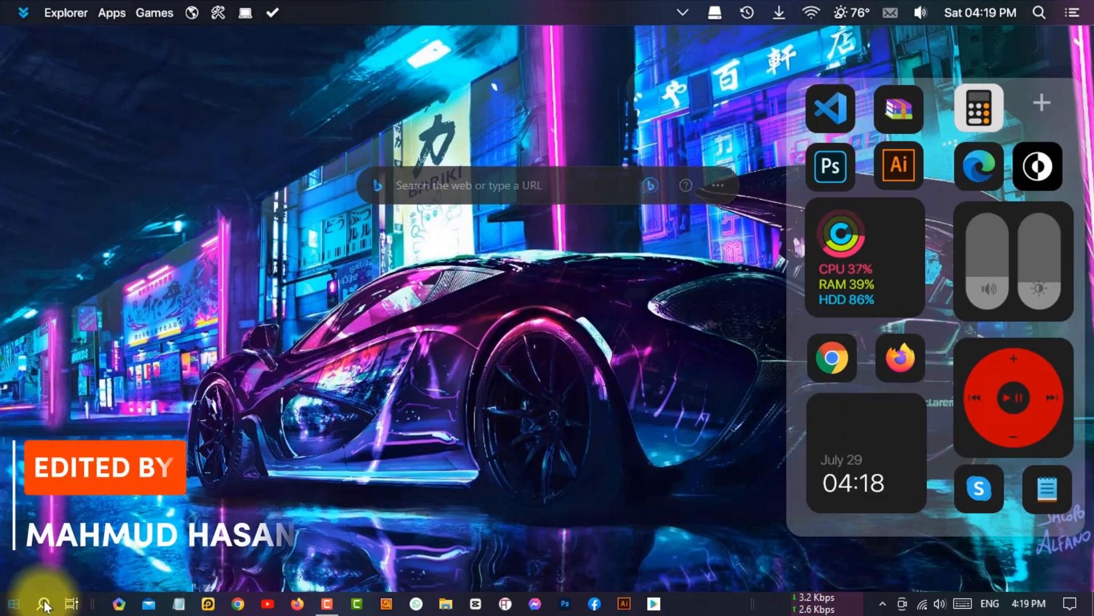
pyautogui.click(10, 606)
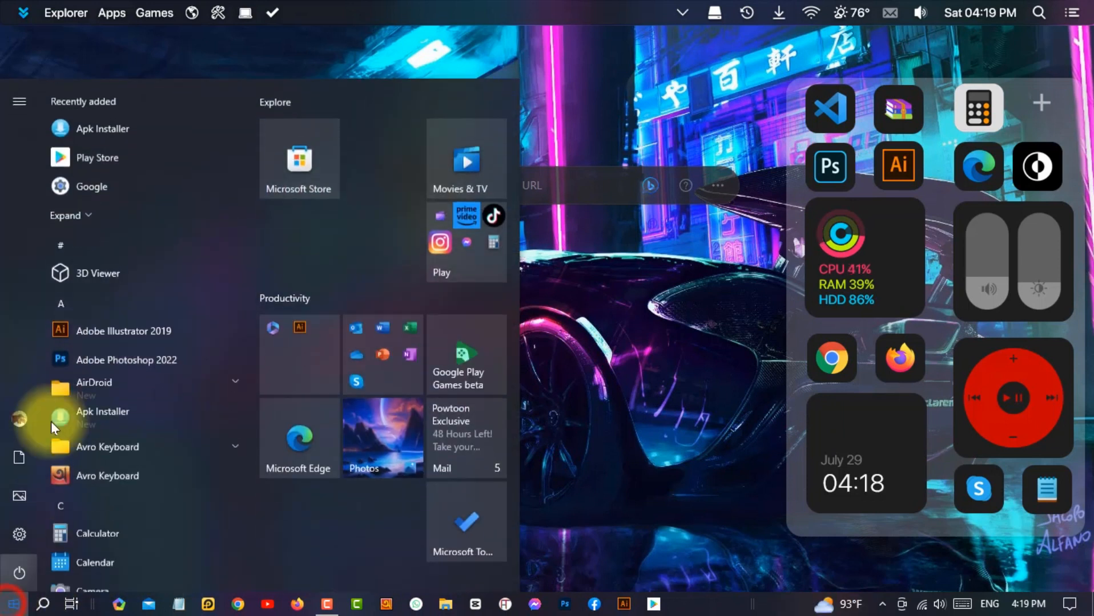
pyautogui.click(86, 211)
pyautogui.click(86, 211)
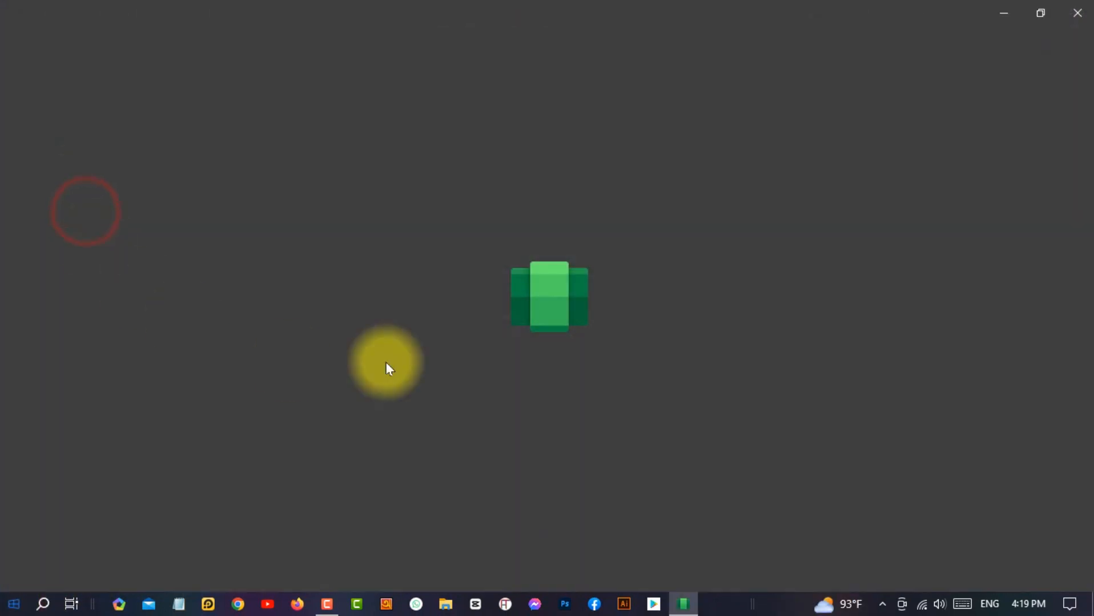
pyautogui.click(1077, 12)
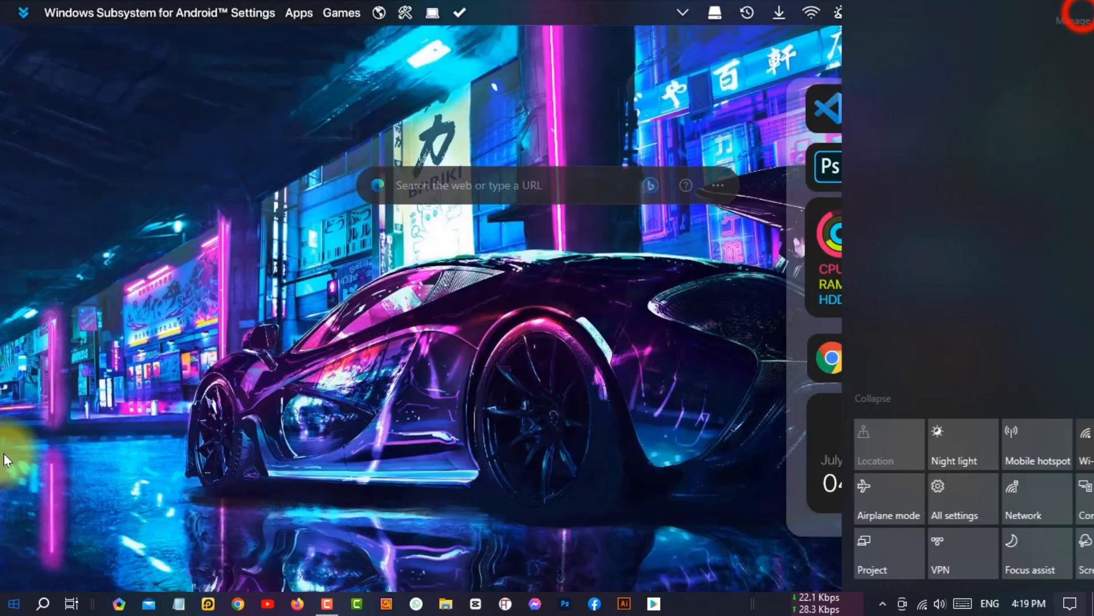
pyautogui.click(11, 605)
pyautogui.click(85, 219)
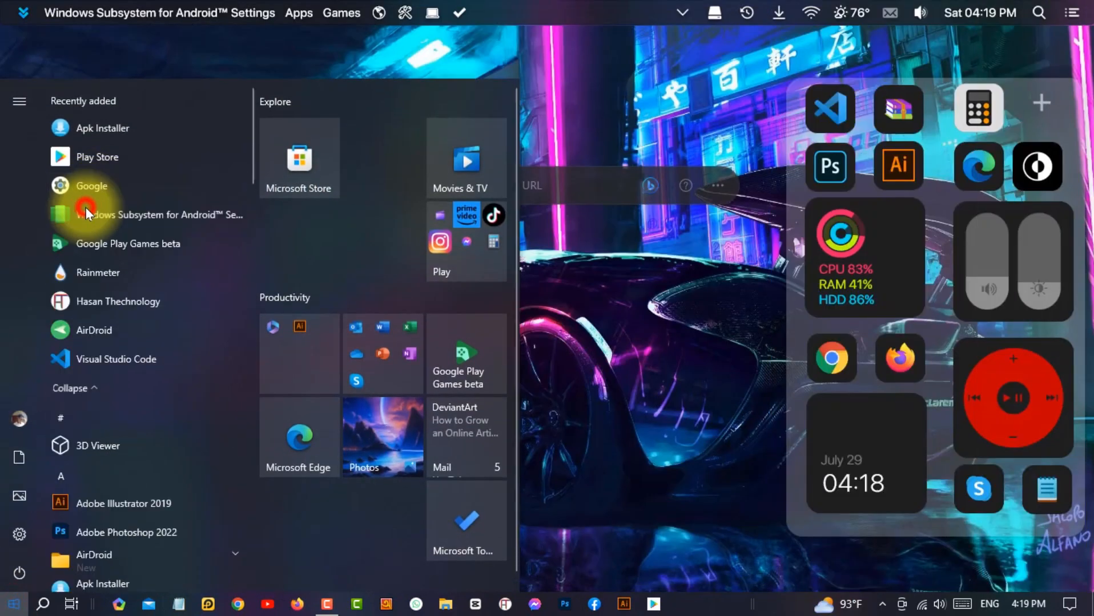
pyautogui.click(85, 211)
pyautogui.click(1078, 13)
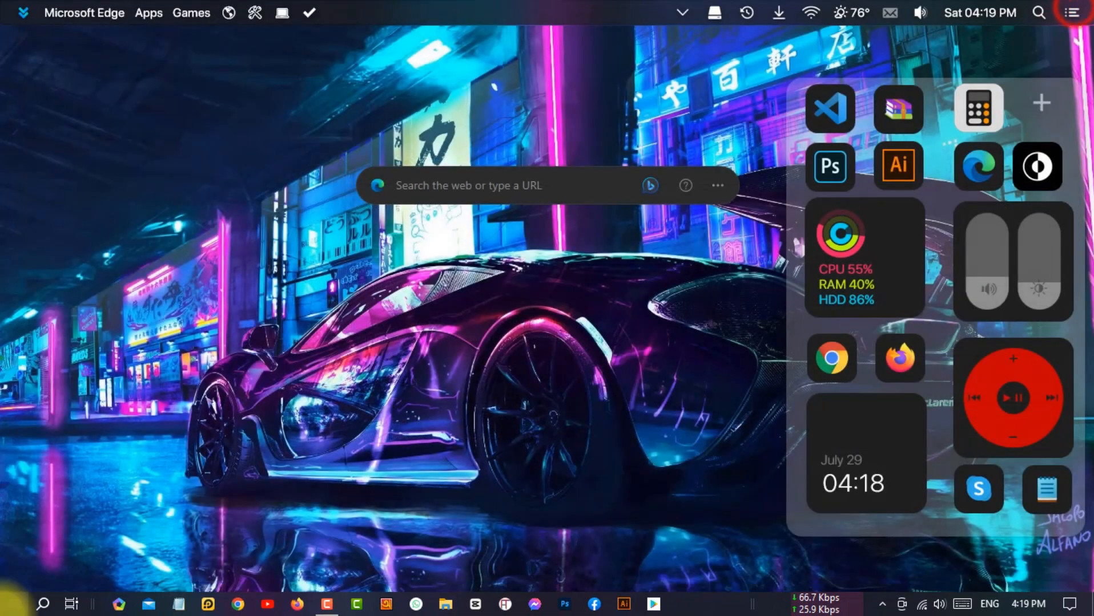
# - Launch Windows Subsystem for Android Settings from the recently added apps
pyautogui.click(12, 605)
pyautogui.click(98, 212)
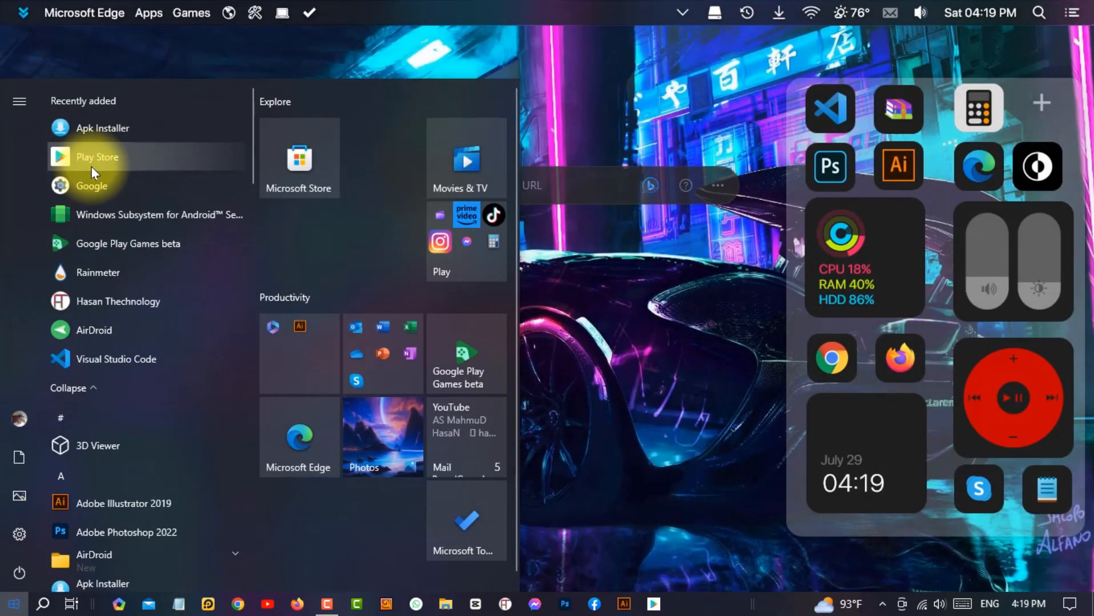
pyautogui.click(90, 212)
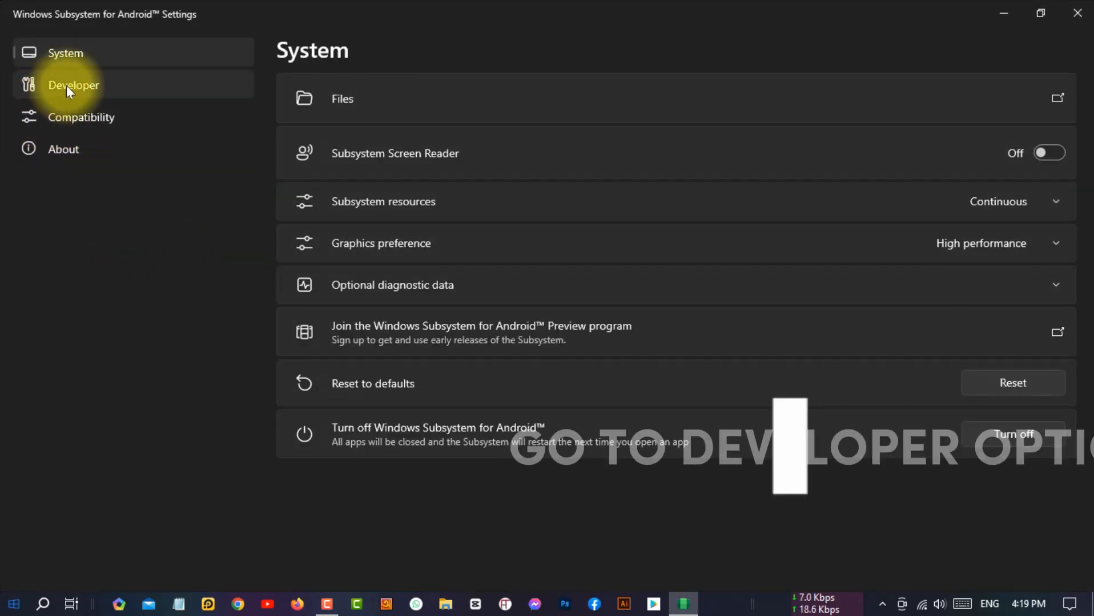
# - Go to the Developer settings, make sure Developer mode is on and expand its additional options
pyautogui.click(67, 87)
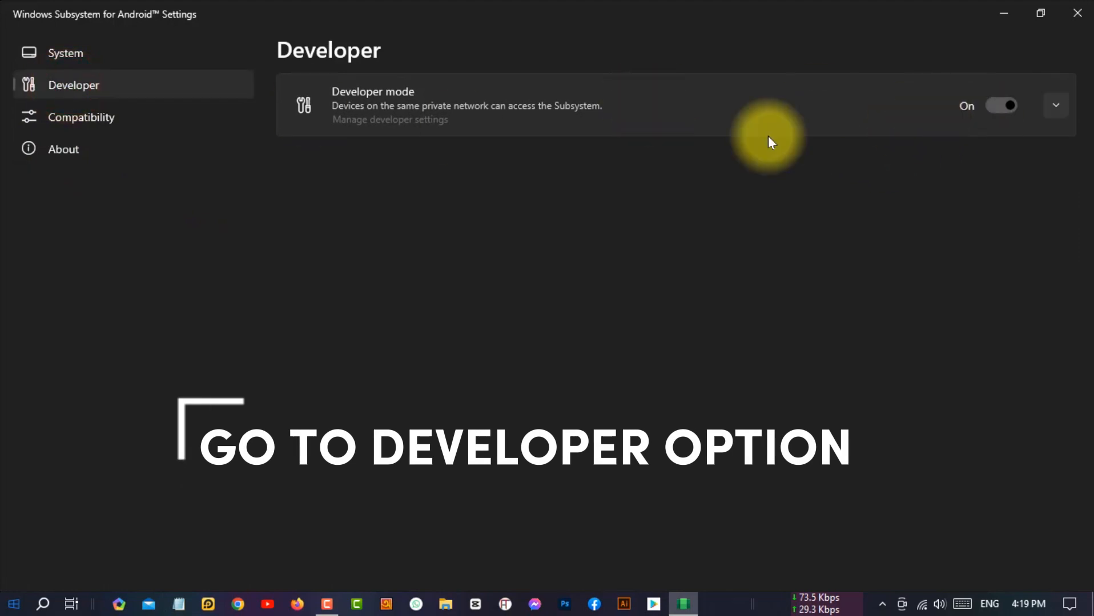
pyautogui.click(1006, 105)
pyautogui.click(1005, 105)
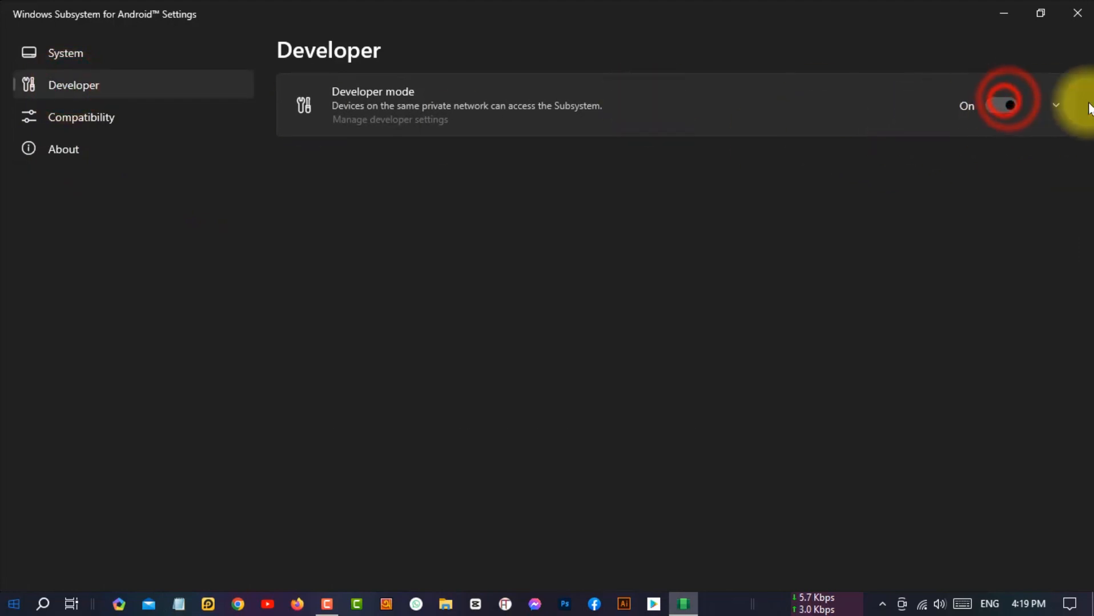
pyautogui.click(1057, 105)
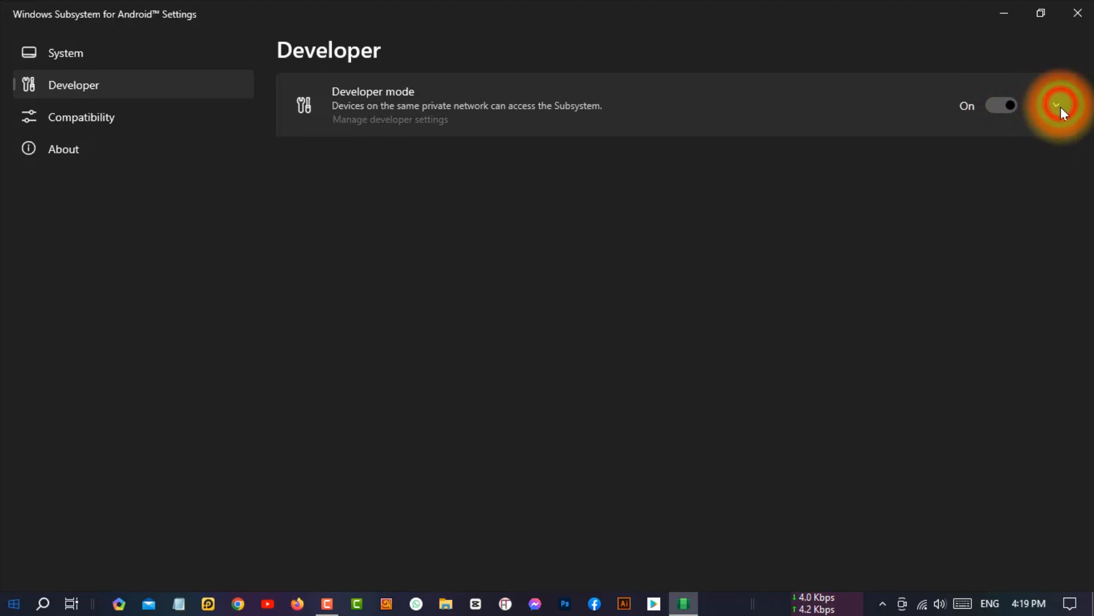
pyautogui.click(1058, 112)
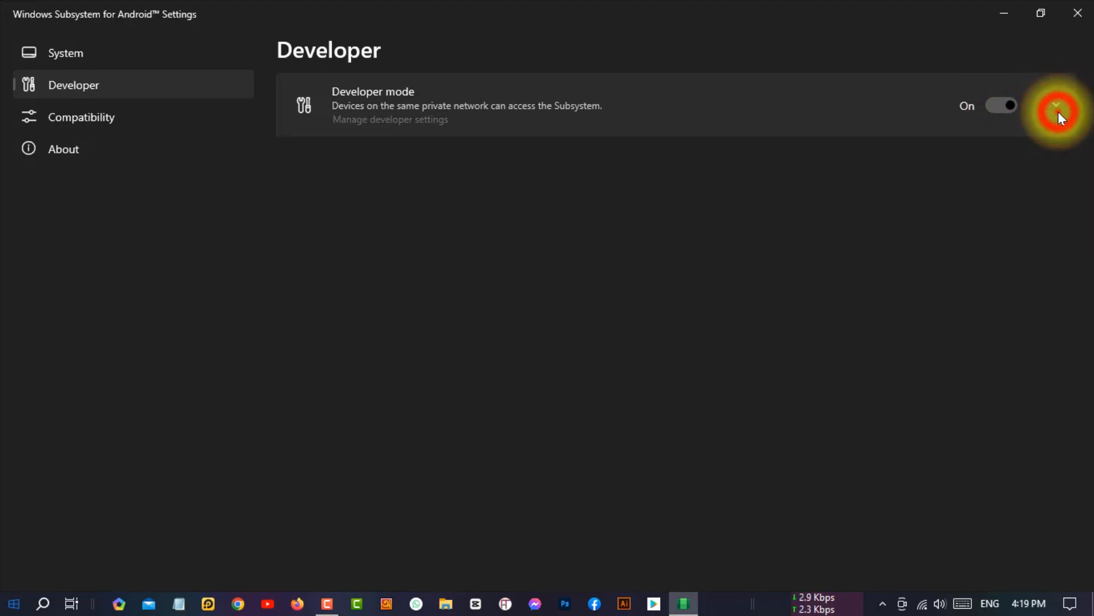
pyautogui.click(1056, 114)
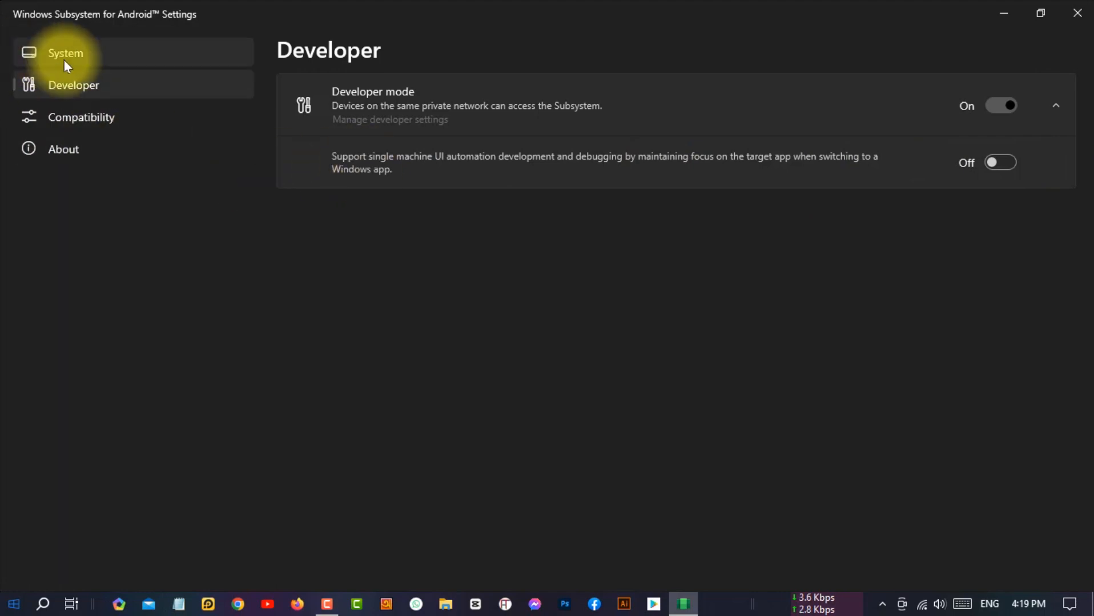
# - Review the Compatibility settings and the Graphics preference choices in the System settings
pyautogui.click(59, 107)
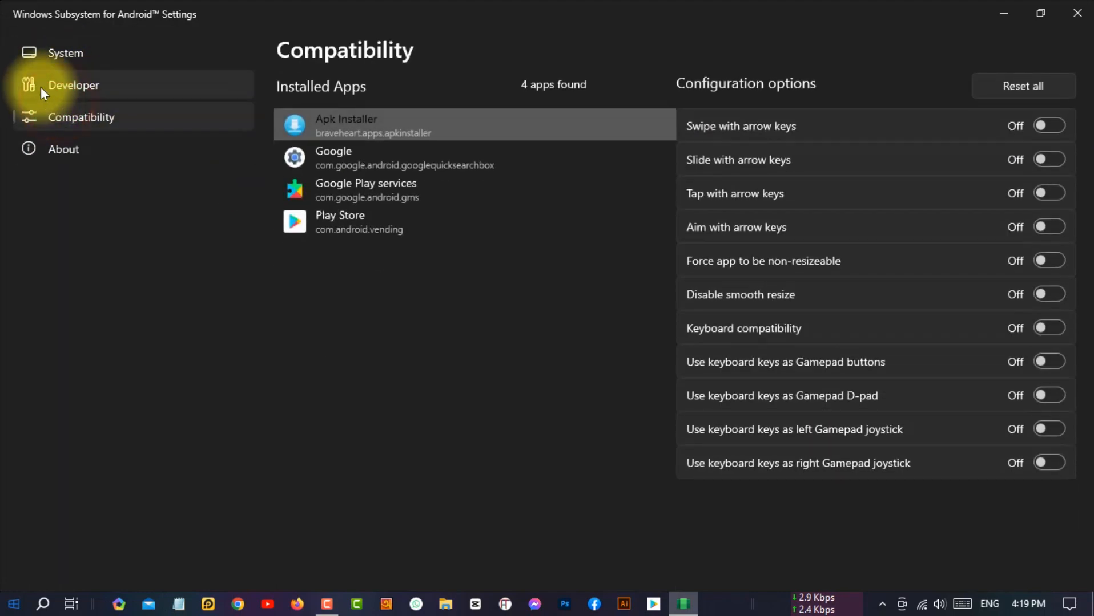
pyautogui.click(57, 56)
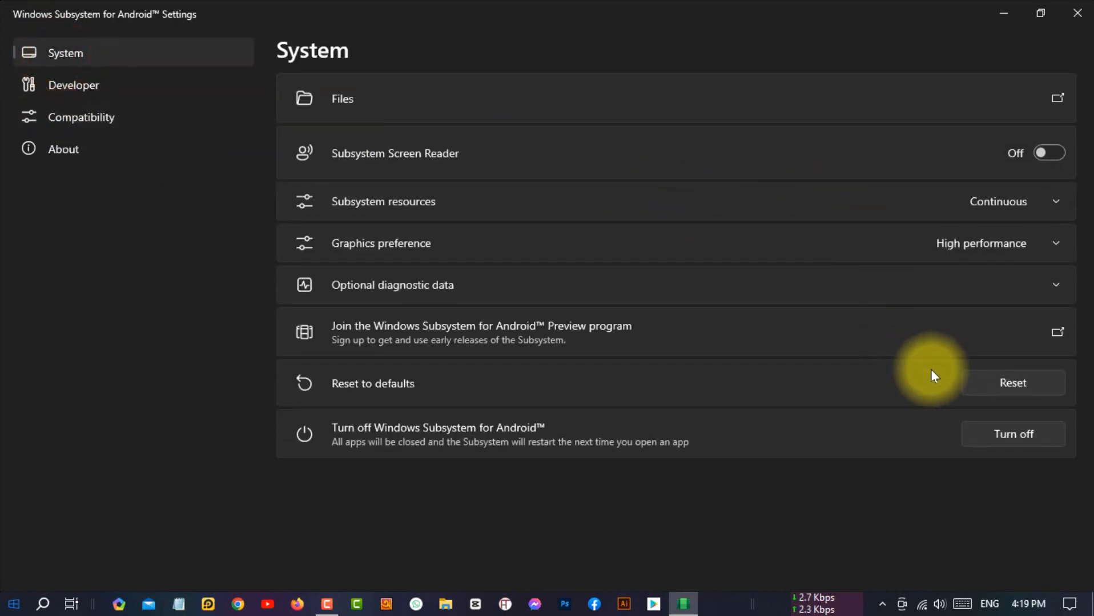
pyautogui.click(835, 258)
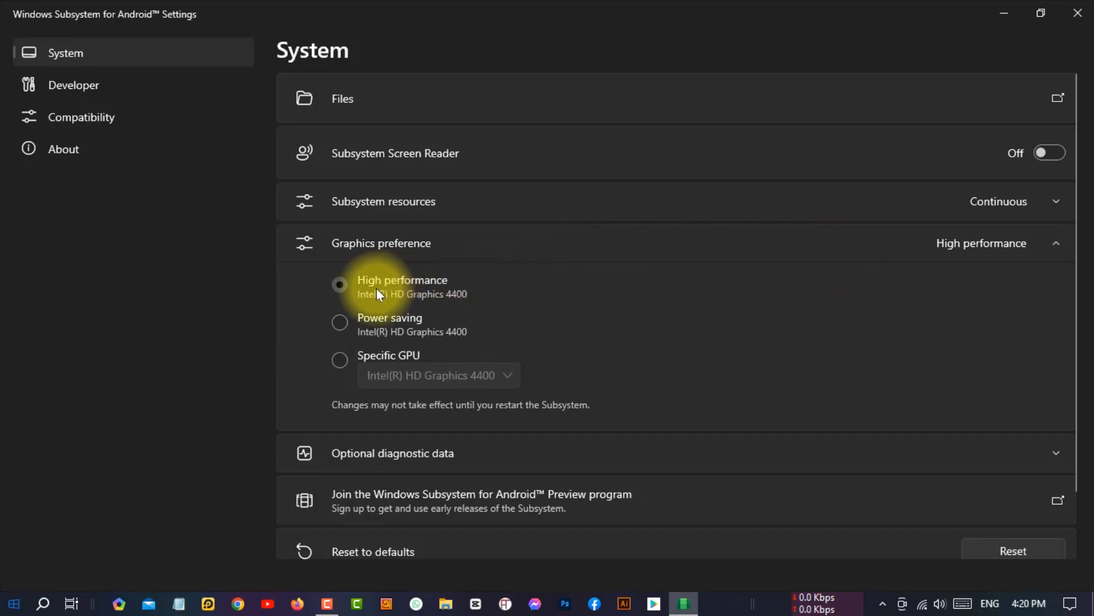
pyautogui.scroll(-2, 376, 291)
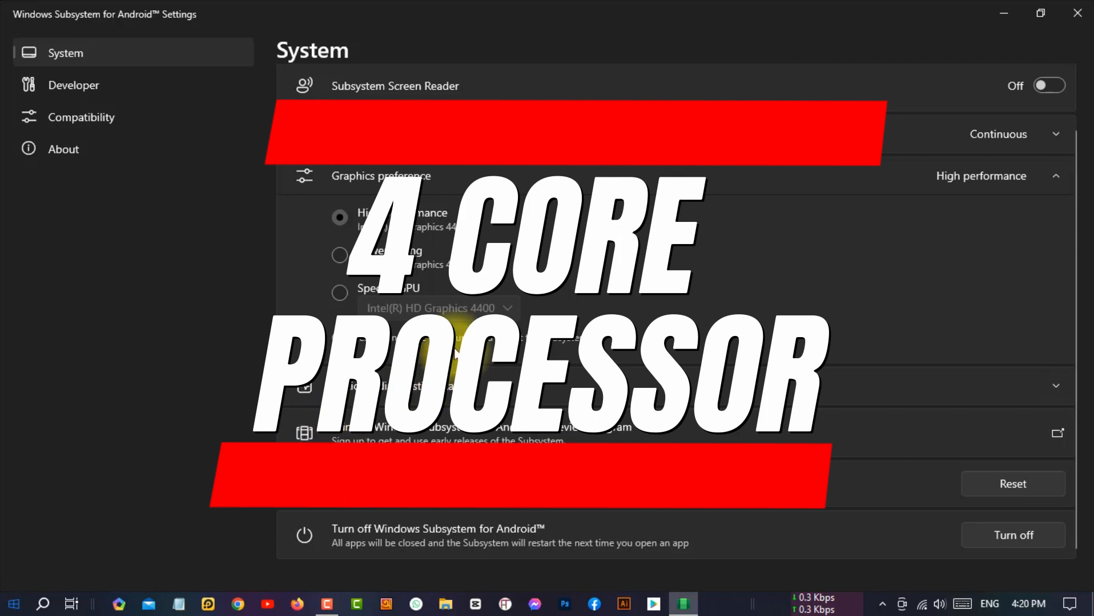
pyautogui.scroll(1, 330, 334)
pyautogui.scroll(-1, 329, 250)
pyautogui.scroll(1, 325, 251)
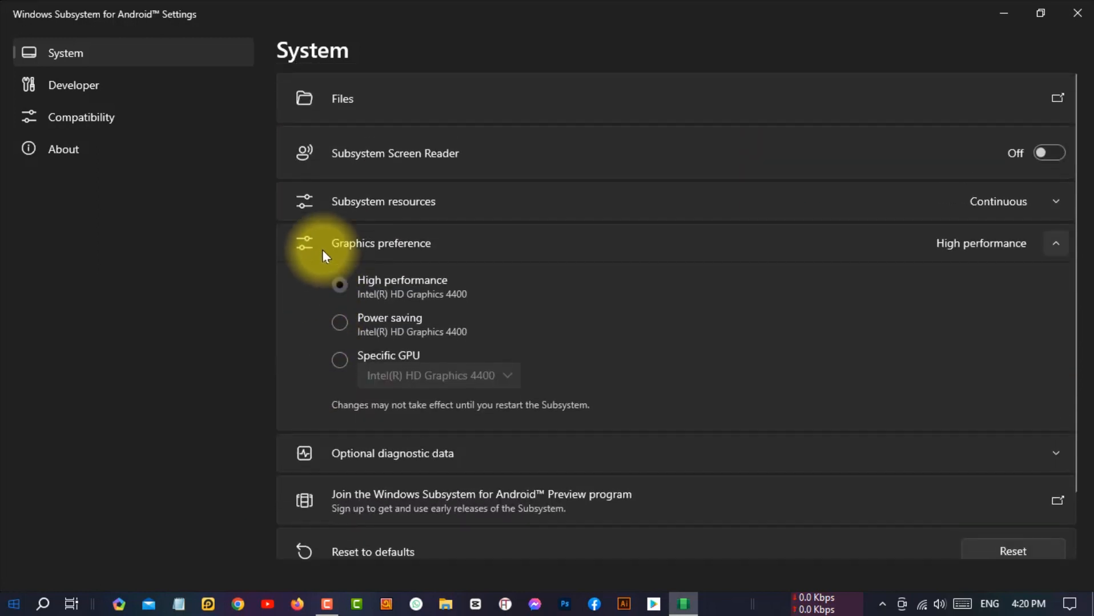
pyautogui.scroll(-1, 340, 334)
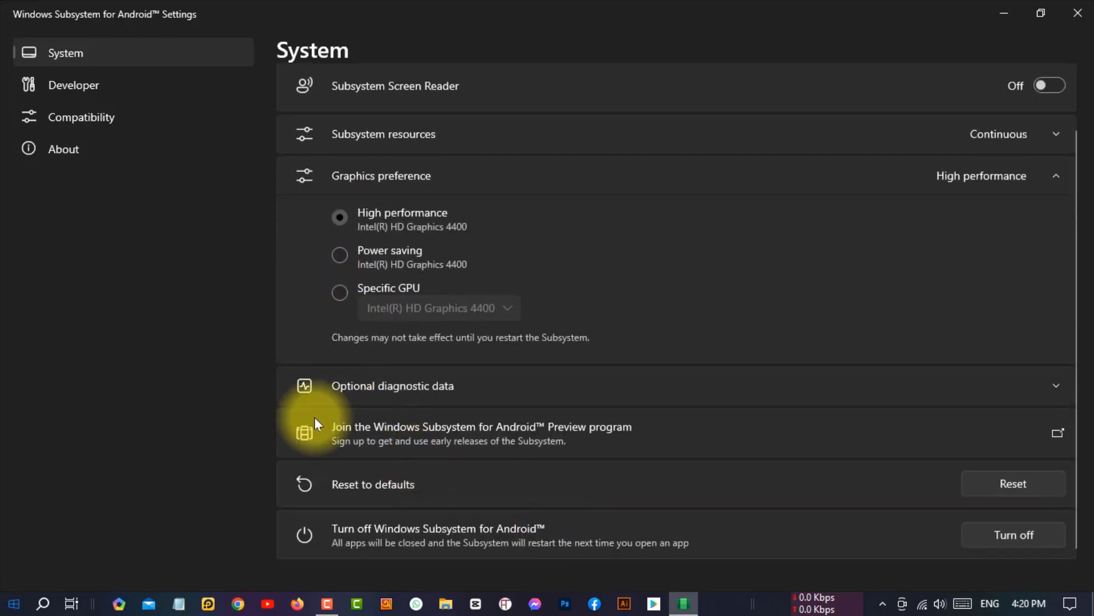
# - Review the System settings, expand the Subsystem resources choices and close the Windows Subsystem for Android Settings window
pyautogui.scroll(1, 342, 314)
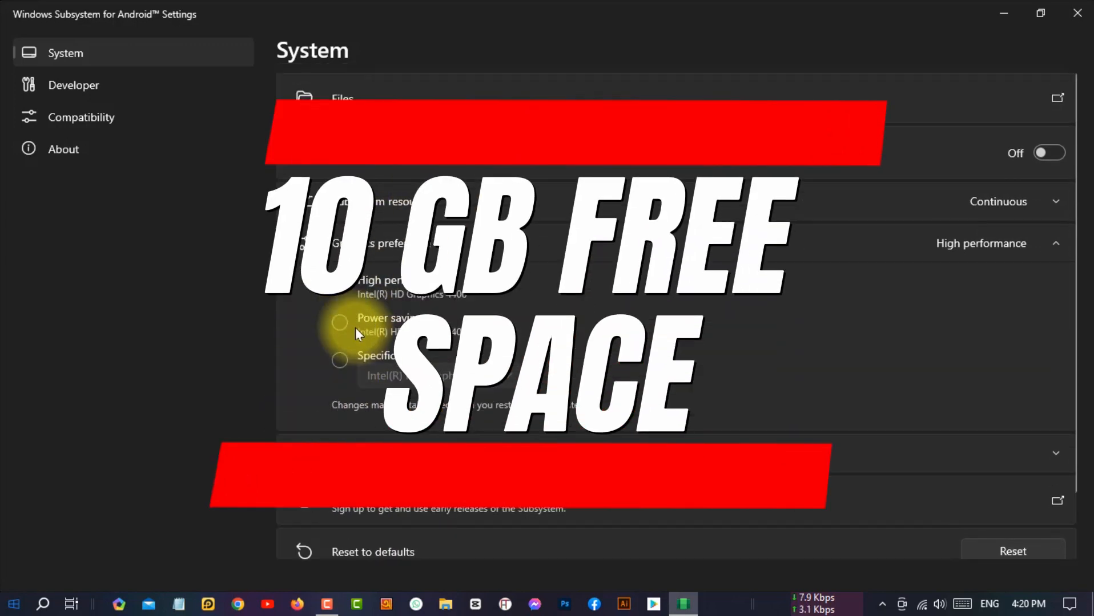
pyautogui.scroll(-2, 356, 327)
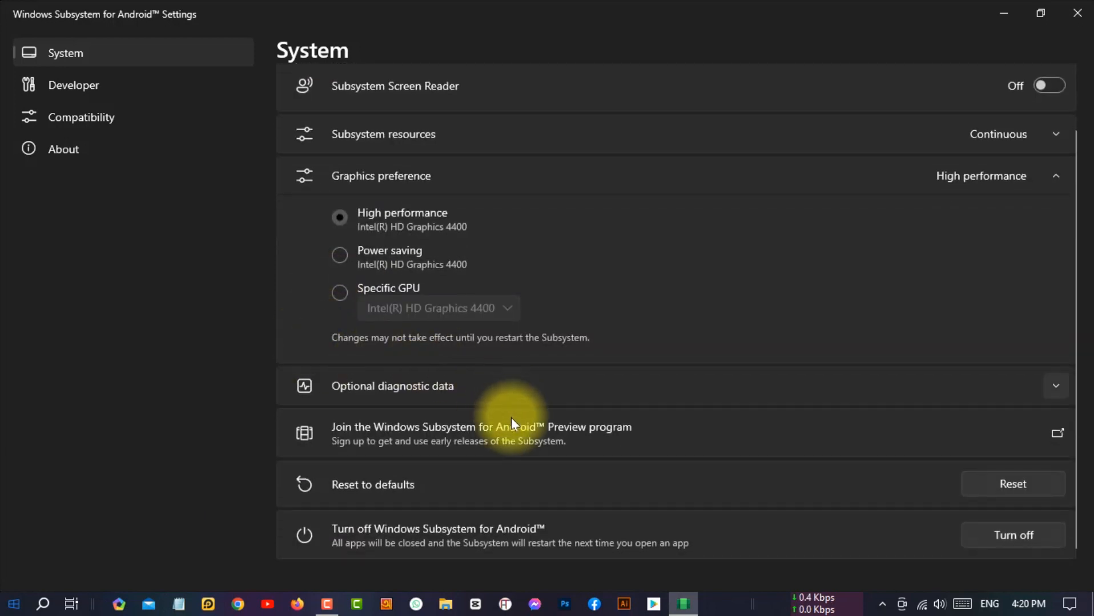
pyautogui.scroll(2, 457, 379)
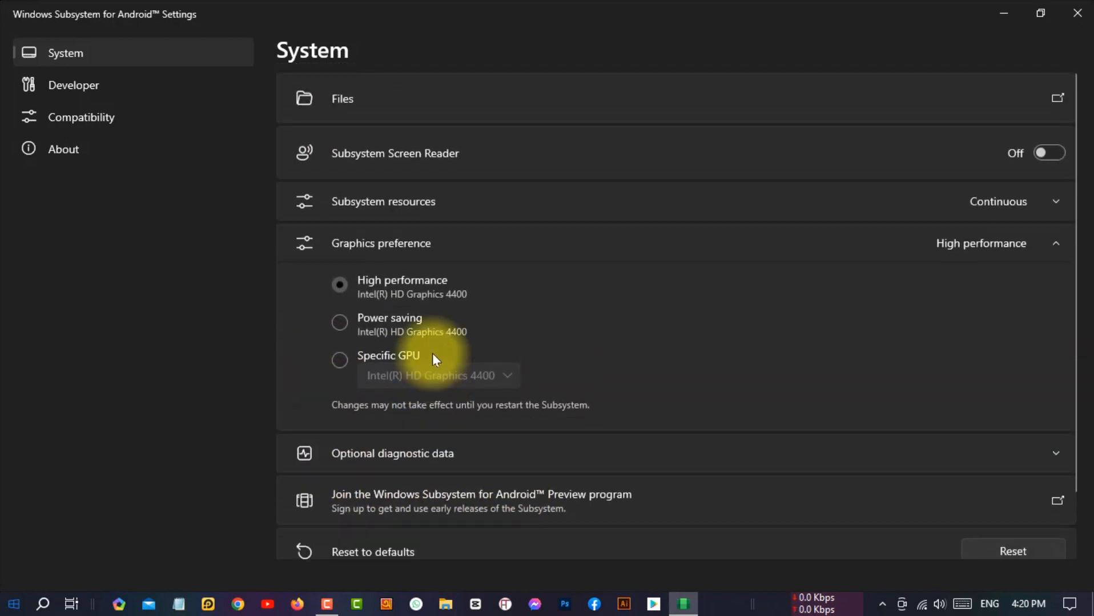
pyautogui.scroll(-2, 508, 323)
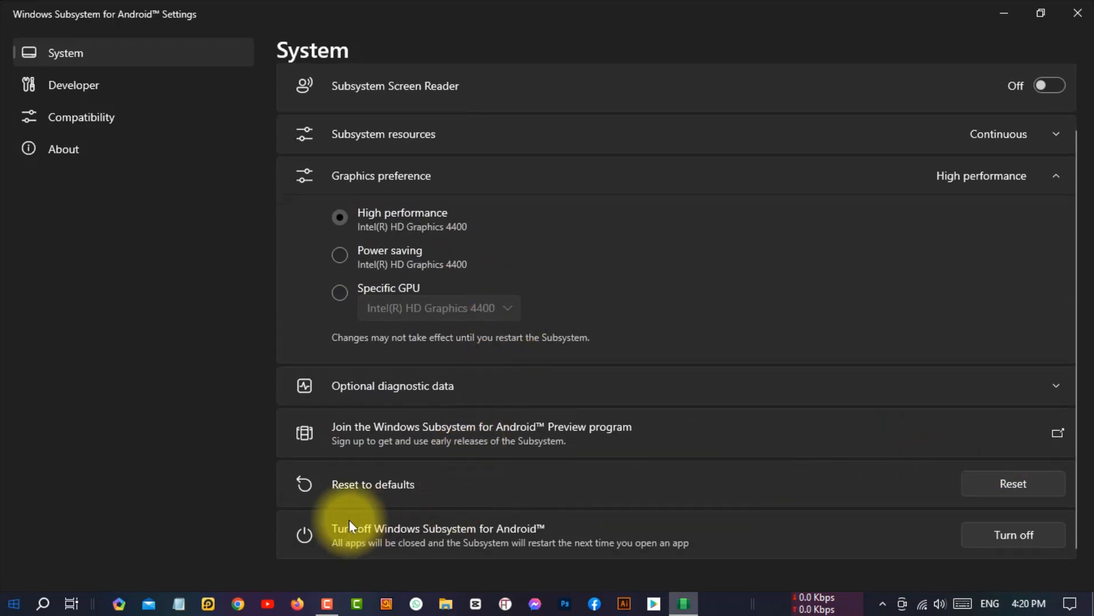
pyautogui.scroll(2, 342, 514)
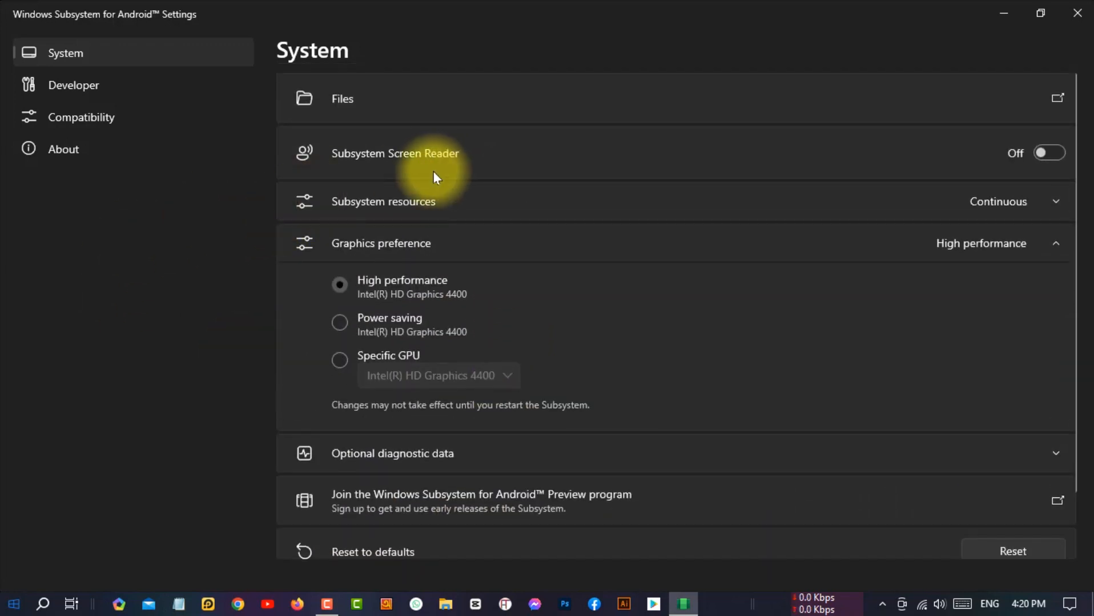
pyautogui.click(441, 208)
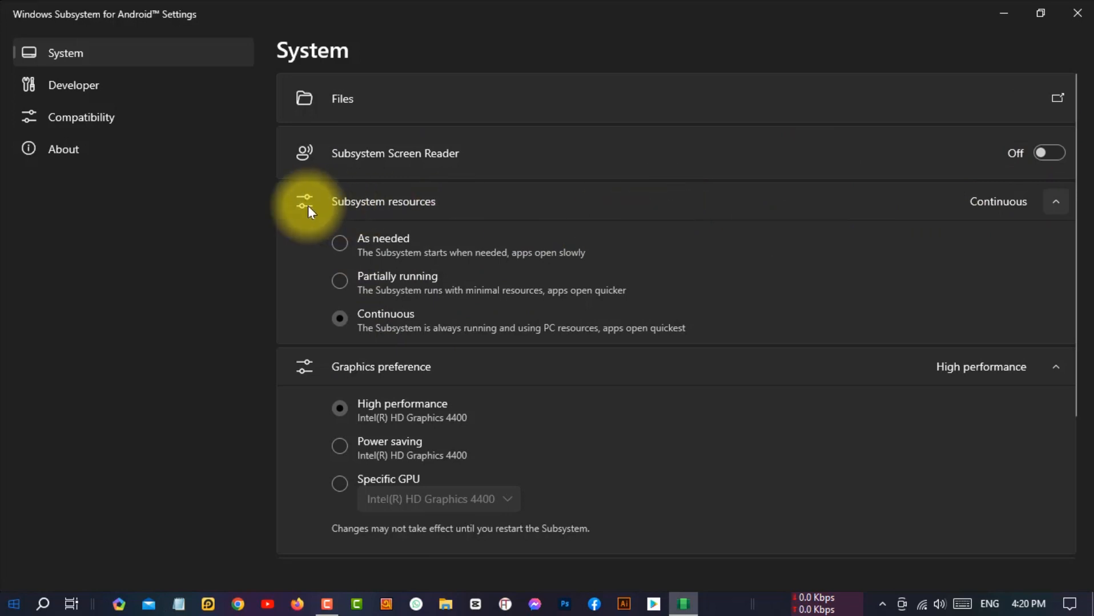
pyautogui.click(1077, 13)
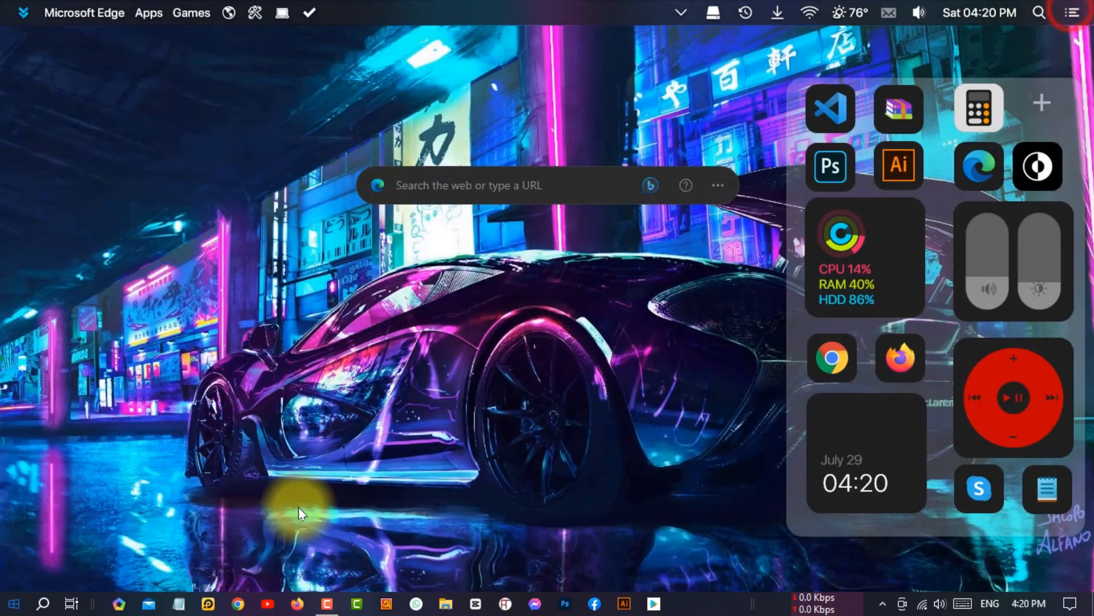
# - Launch the Play Store and reposition its window on the desktop
pyautogui.click(651, 605)
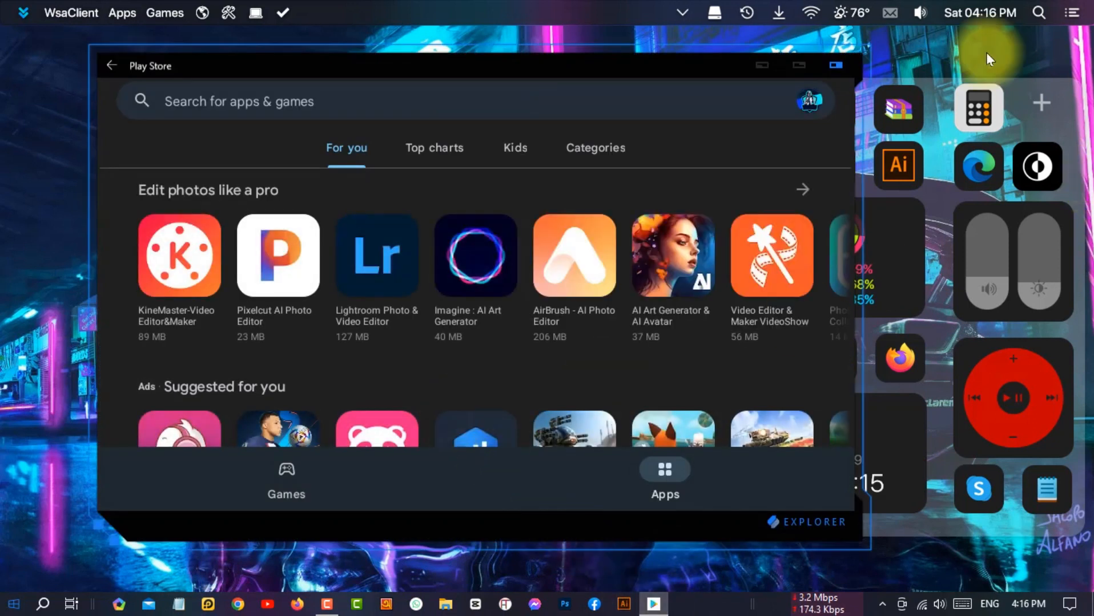
pyautogui.moveTo(504, 76); pyautogui.dragTo(461, 125)
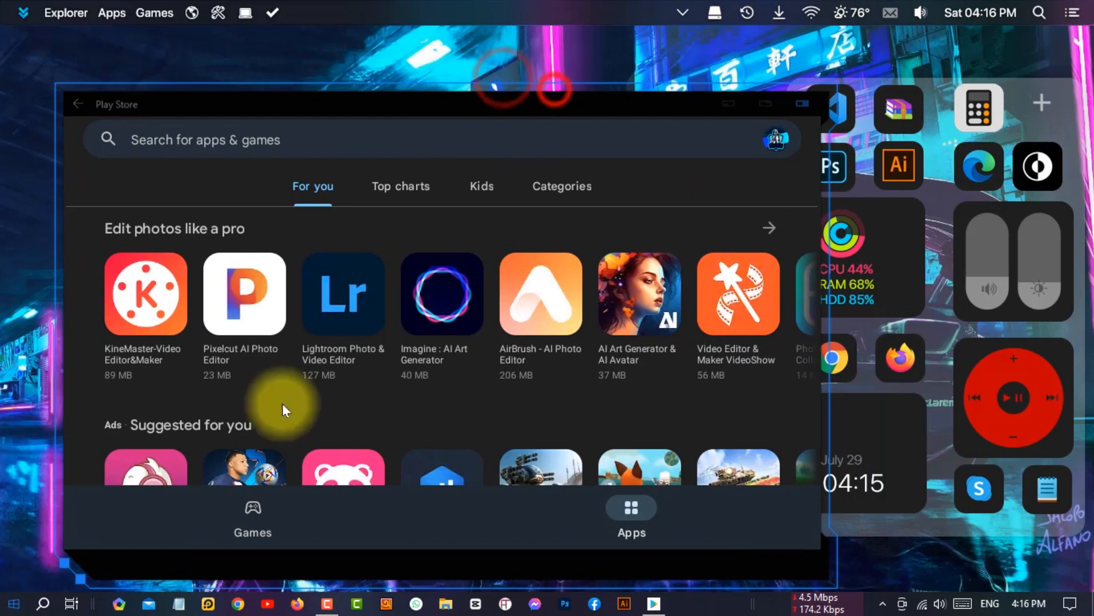
# - Launch Apk Installer from the recently added apps
pyautogui.click(13, 604)
pyautogui.click(90, 160)
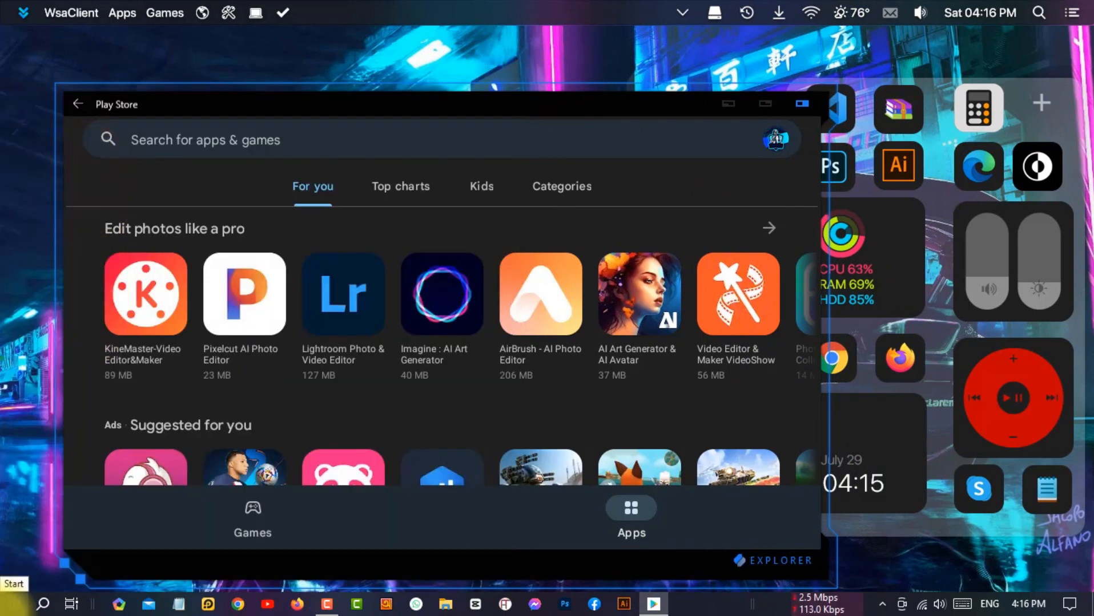
pyautogui.click(13, 602)
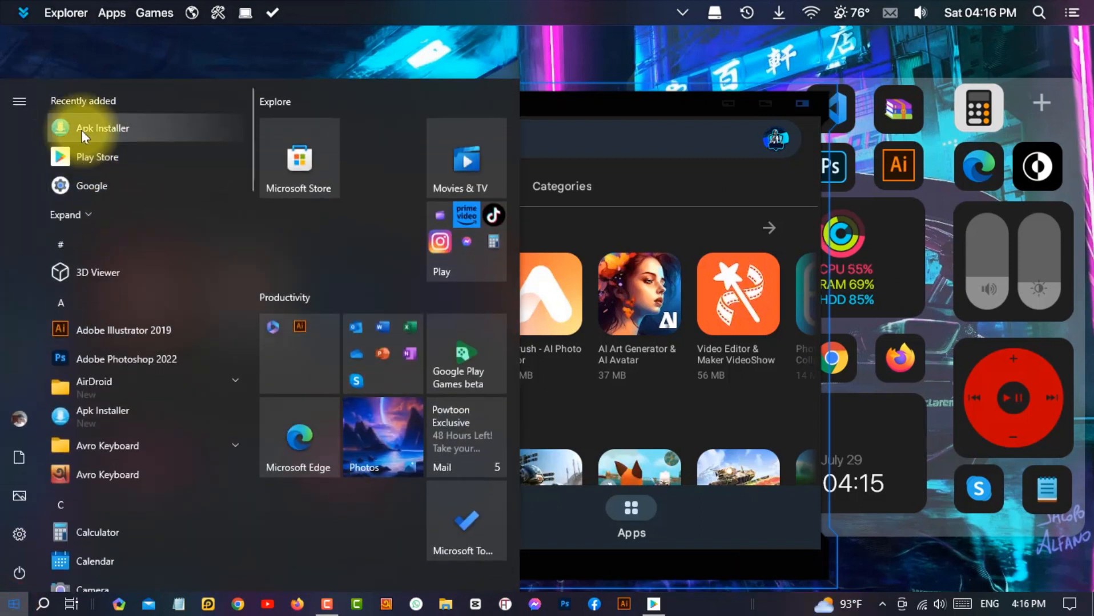
pyautogui.click(83, 130)
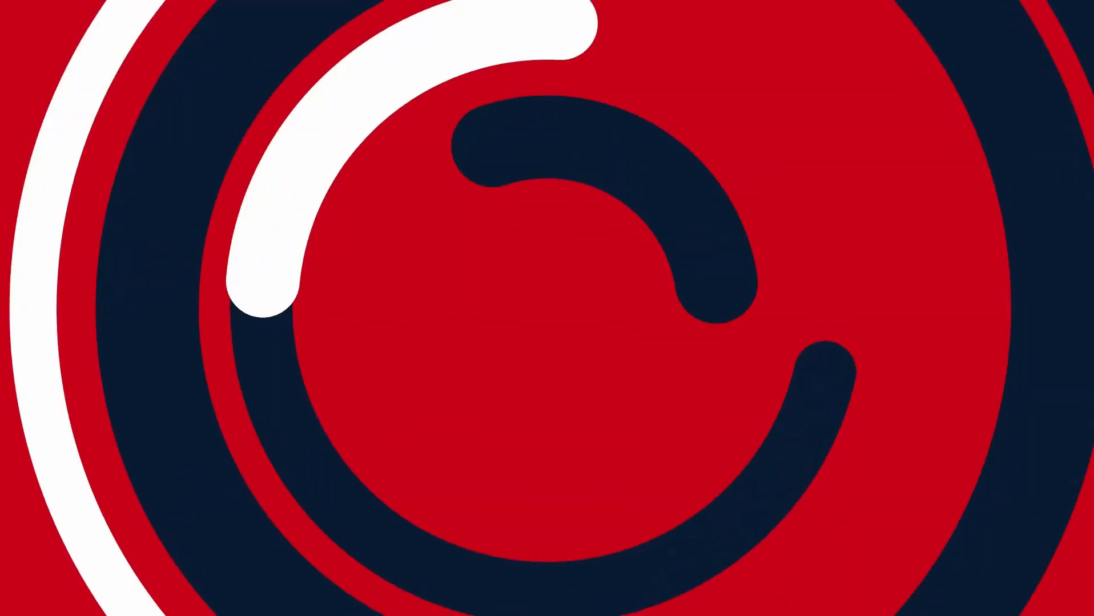